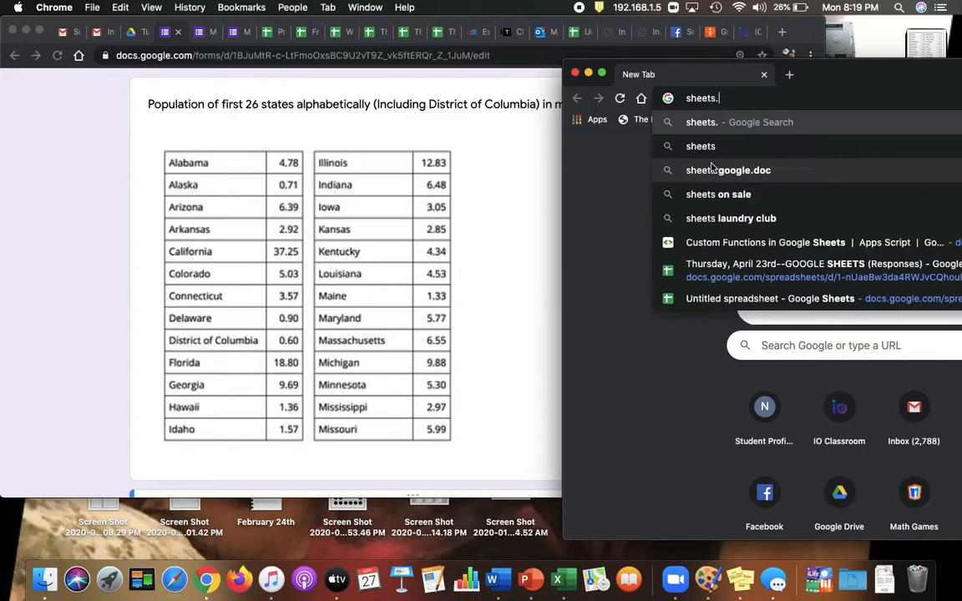
# Go to sheets.google.com and create a blank spreadsheet.
pyautogui.write('com')
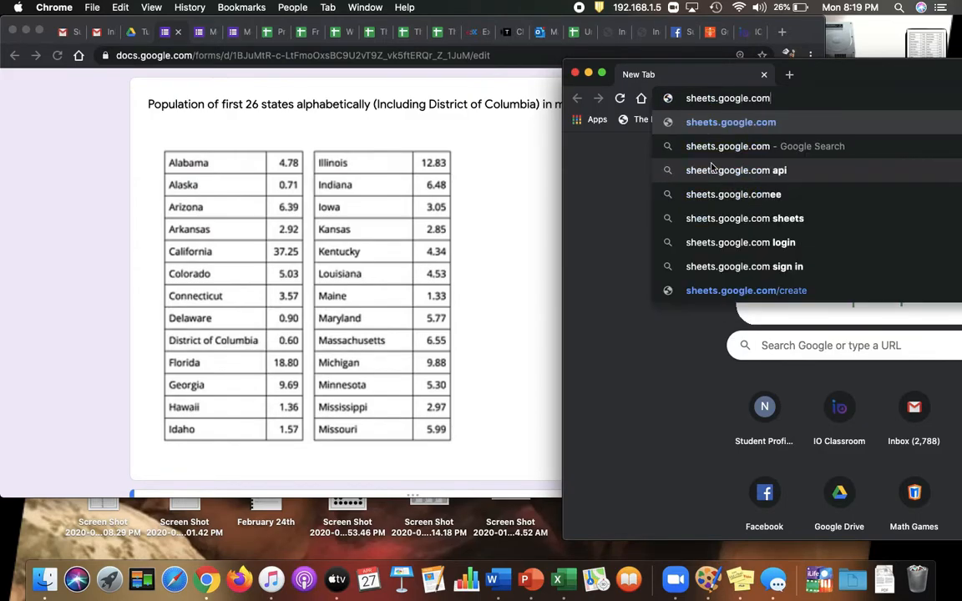
pyautogui.press('Return')
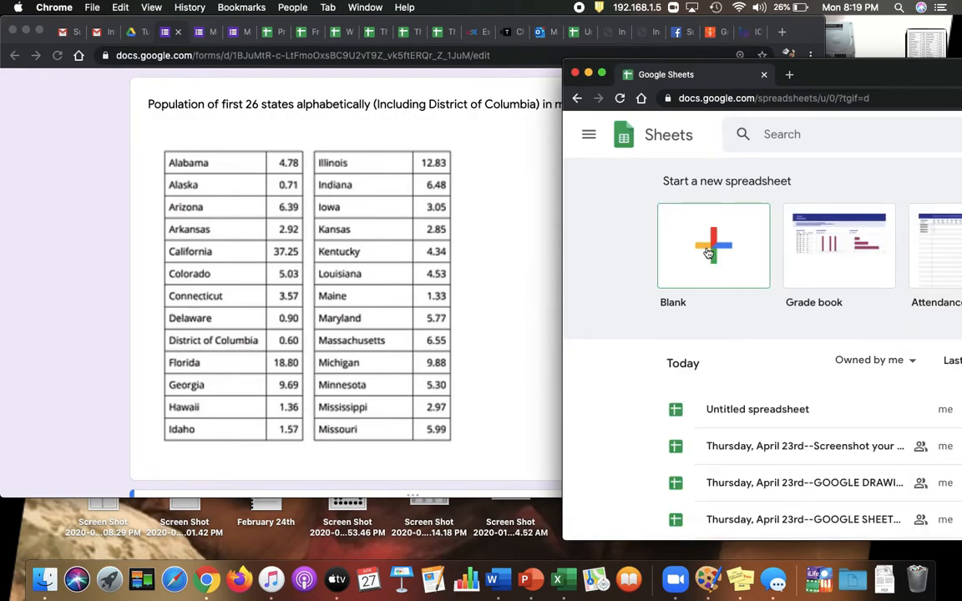
pyautogui.click(708, 253)
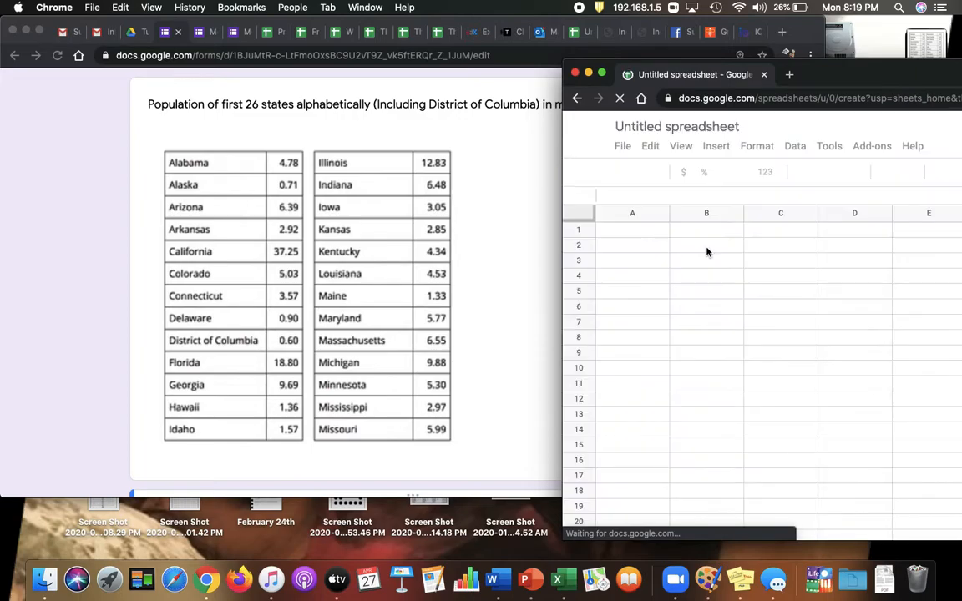
# Rename the untitled spreadsheet as "State Population 1".
pyautogui.click(670, 130)
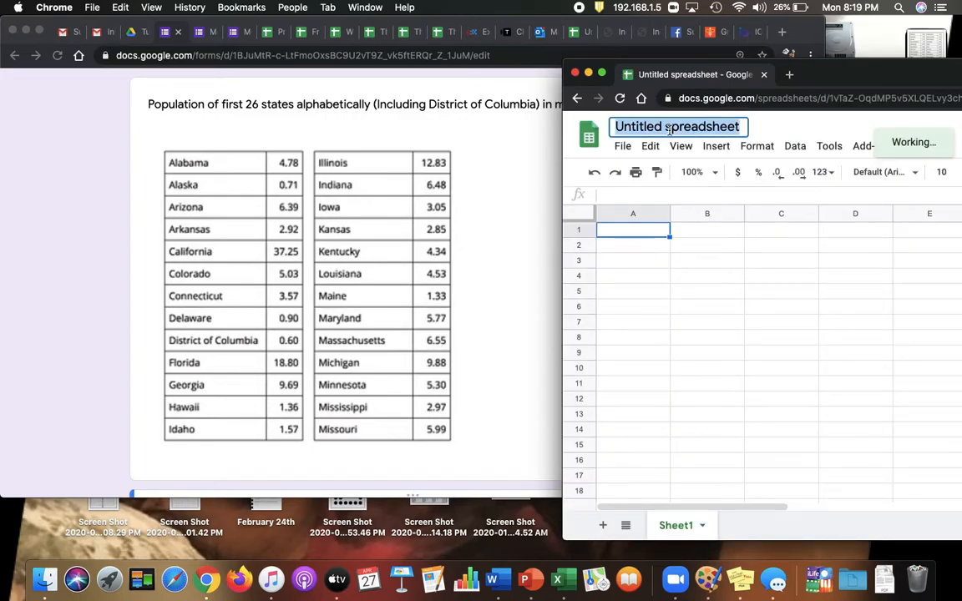
pyautogui.write('State P')
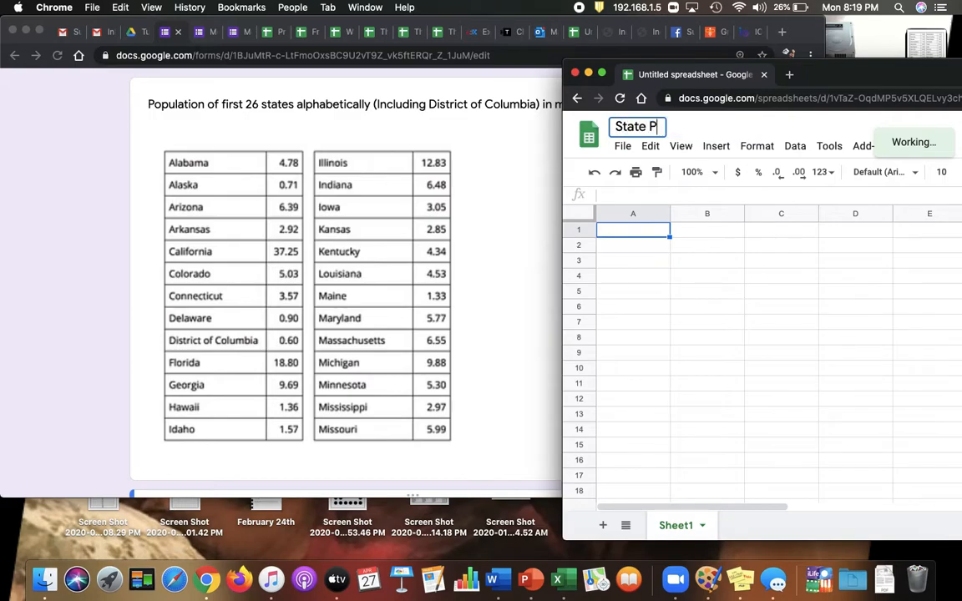
pyautogui.write('opulation 1')
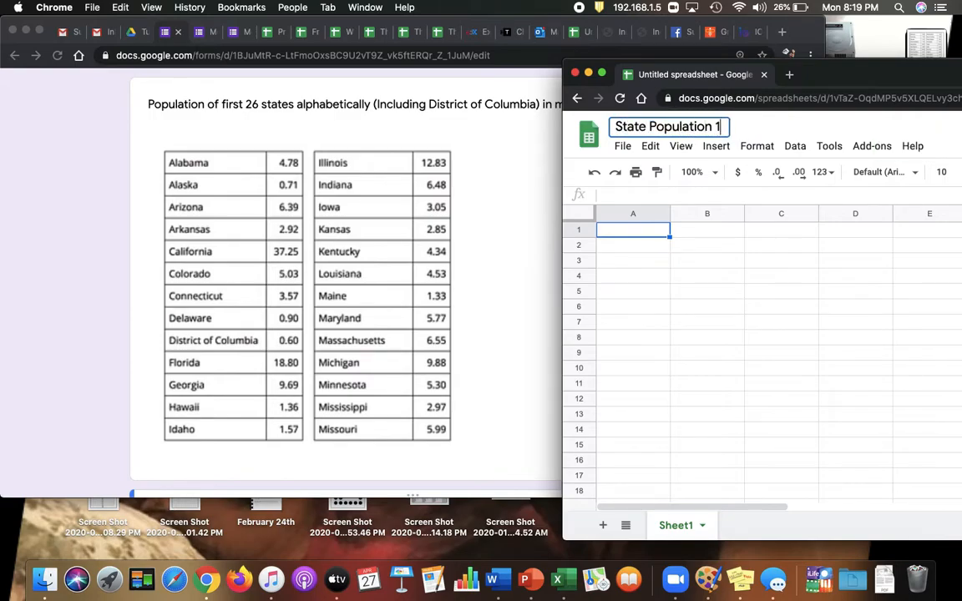
pyautogui.press('Return')
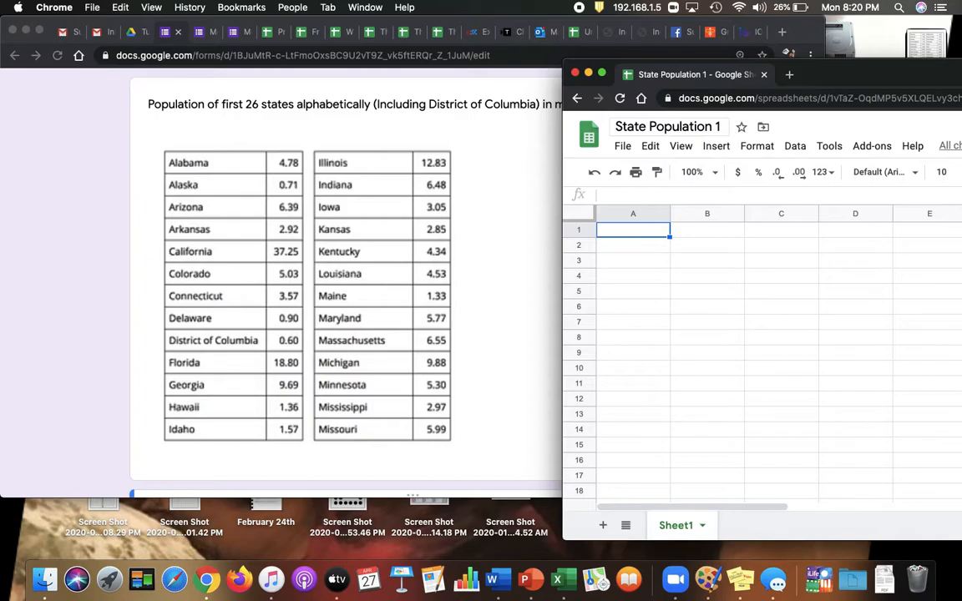
# Enter the header "State Population" in cell A1 and widen column A slightly.
pyautogui.write('Stat')
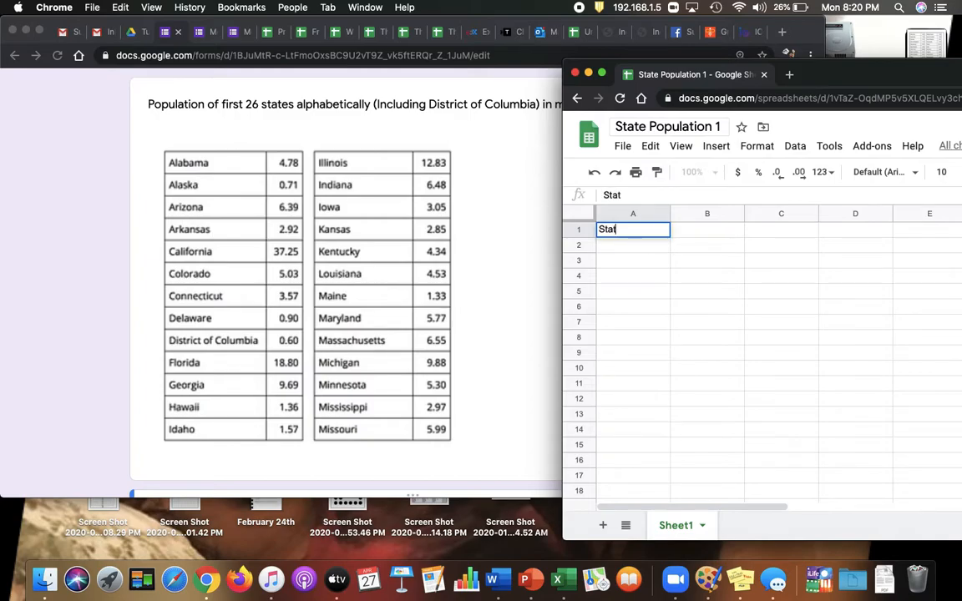
pyautogui.write('e Population')
pyautogui.press('Return')
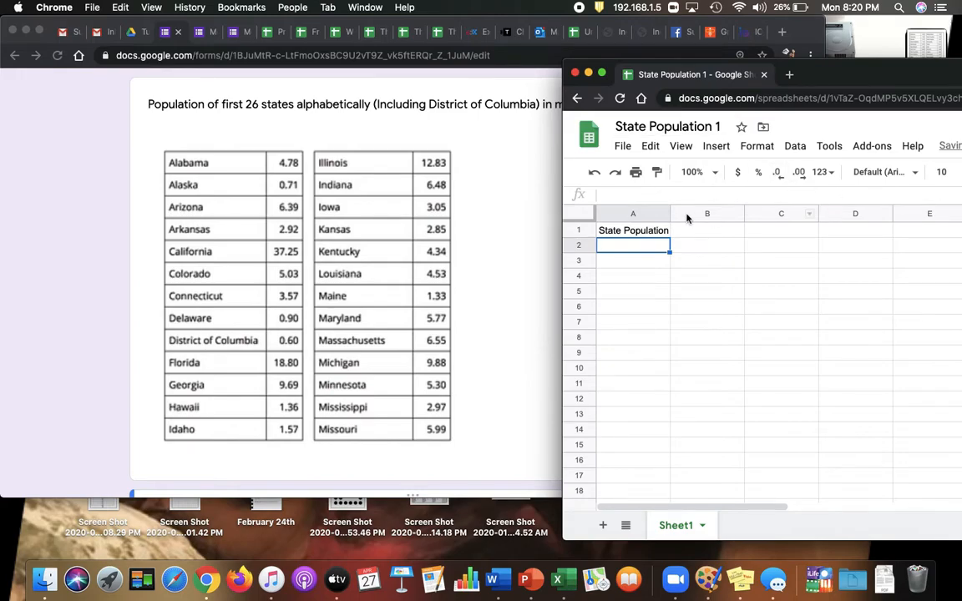
pyautogui.moveTo(670, 214)
pyautogui.mouseDown()
pyautogui.moveTo(698, 213)
pyautogui.moveTo(687, 214)
pyautogui.mouseUp()
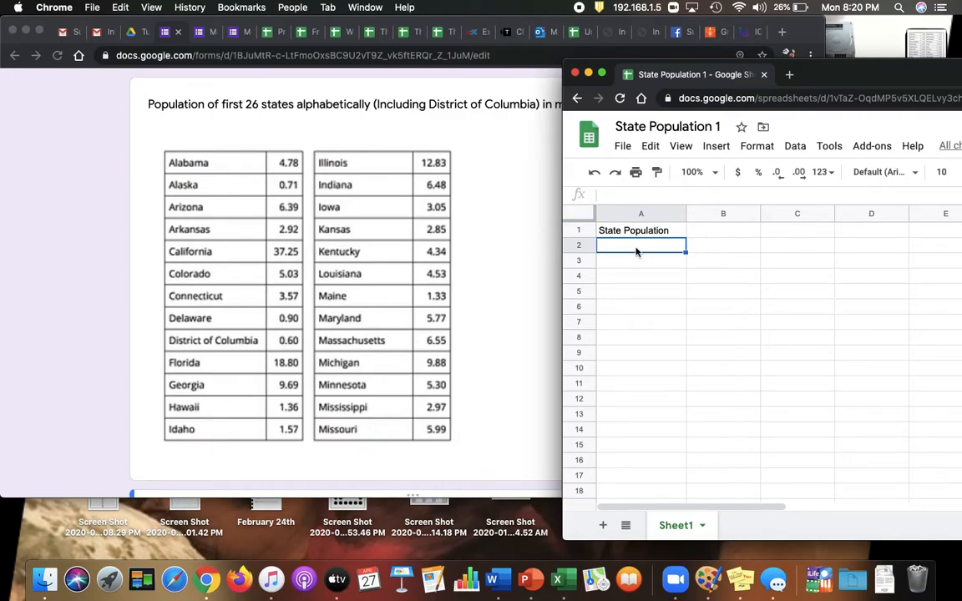
# Enter the populations of Alabama, Alaska, Arizona and California in A2:A5: 4.78, 0.71, 6.39 and 37.25.
pyautogui.write('4.78')
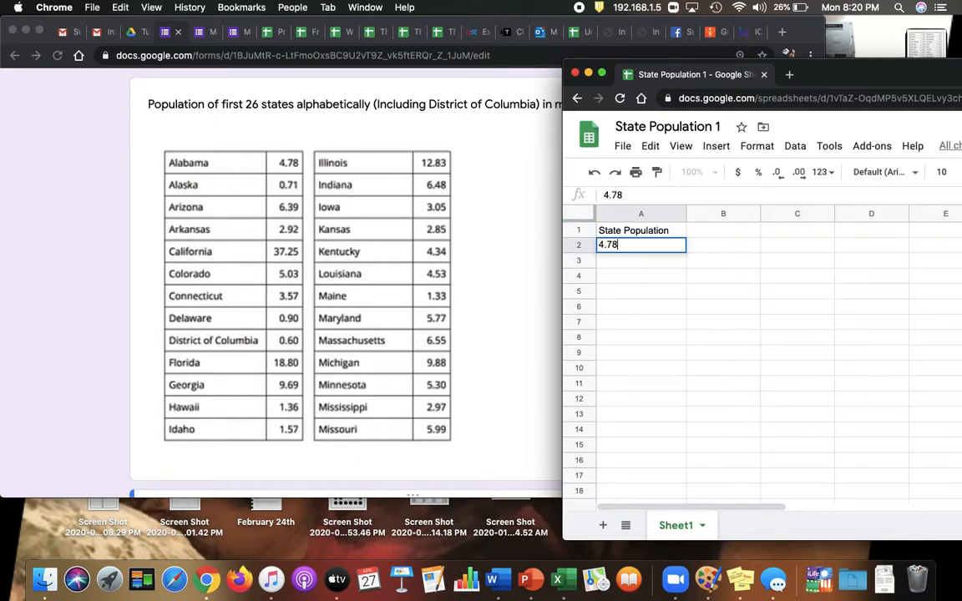
pyautogui.press('Return')
pyautogui.write('0')
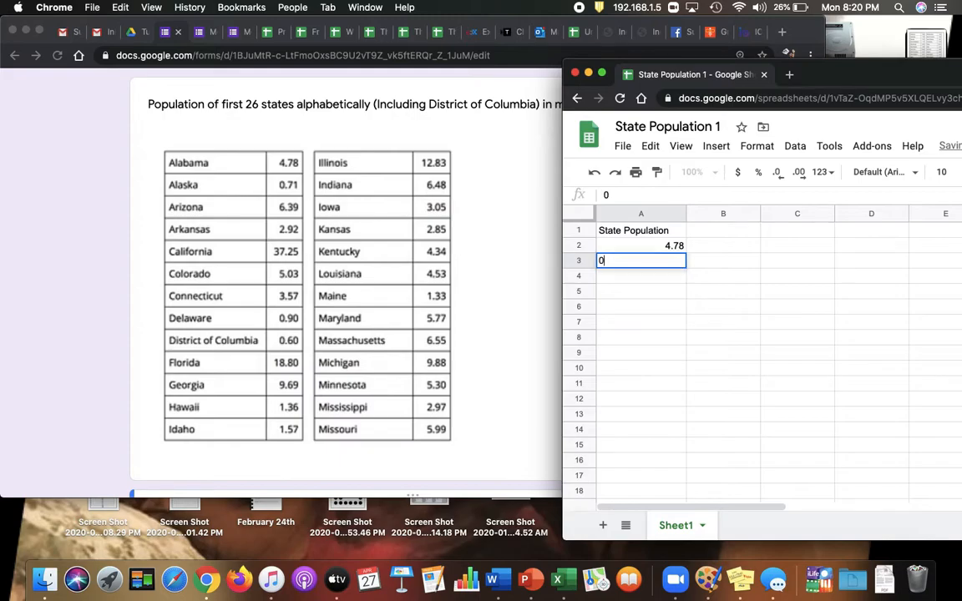
pyautogui.write('.71')
pyautogui.press('Return')
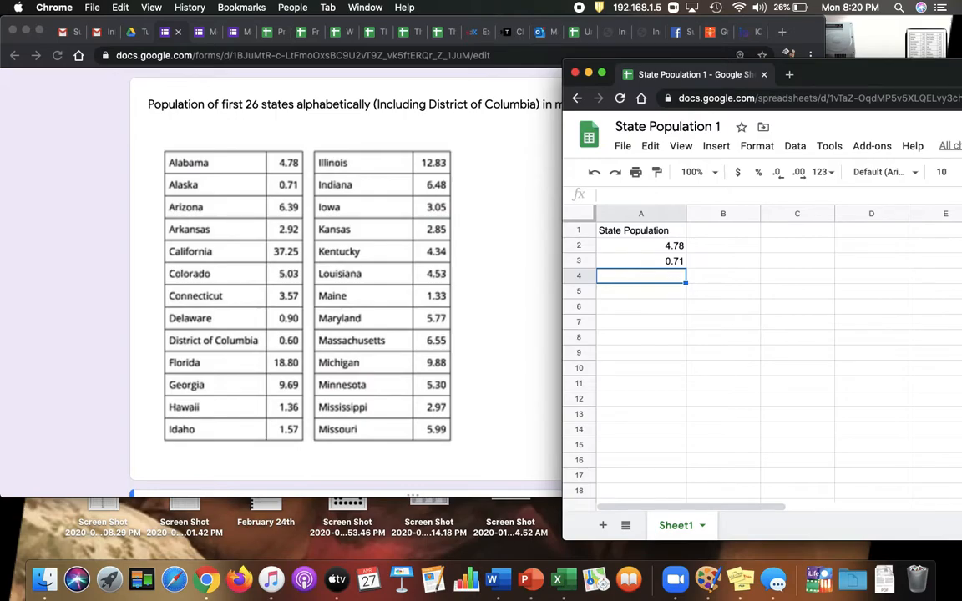
pyautogui.write('6.3')
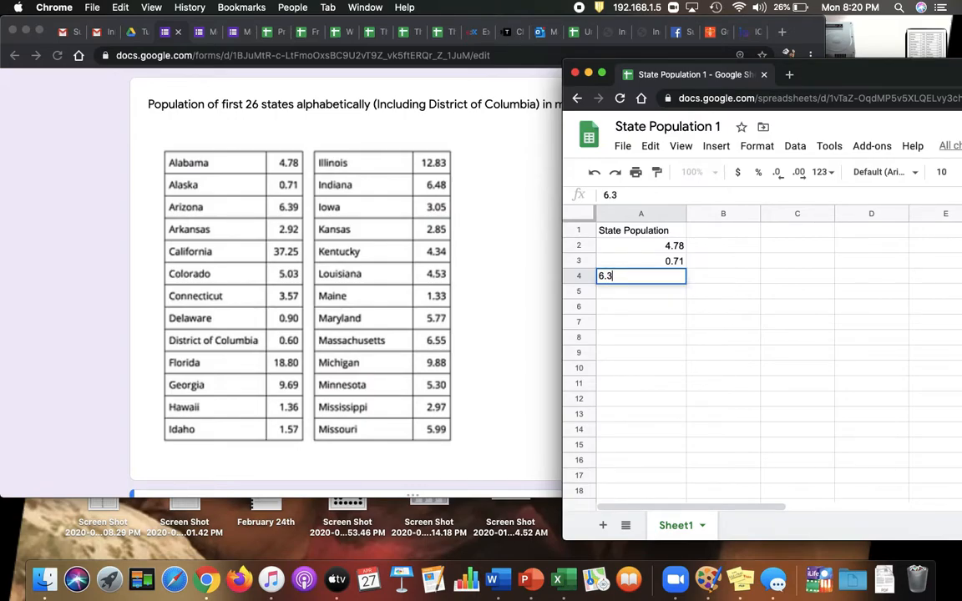
pyautogui.write('9')
pyautogui.press('Return')
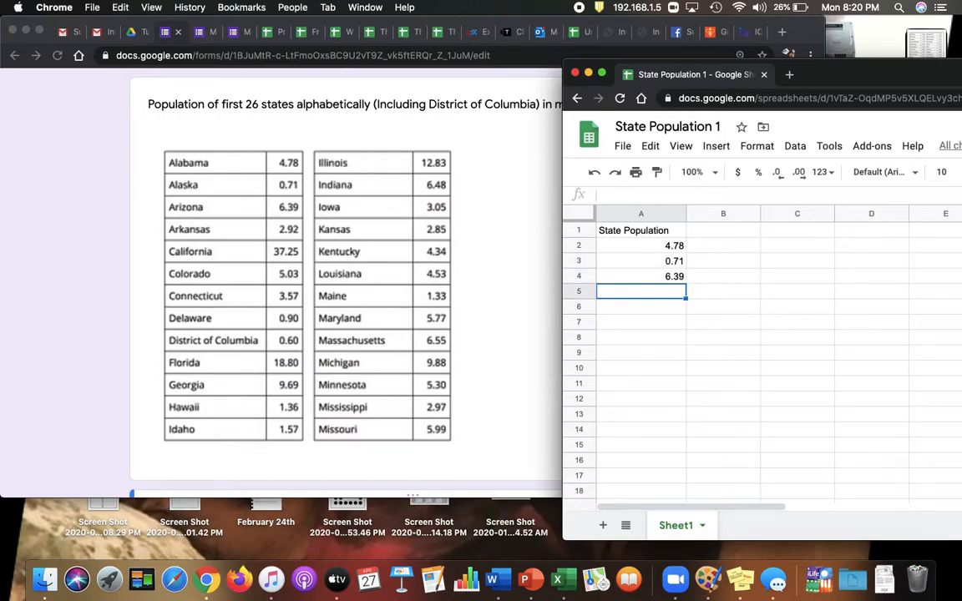
pyautogui.write('37')
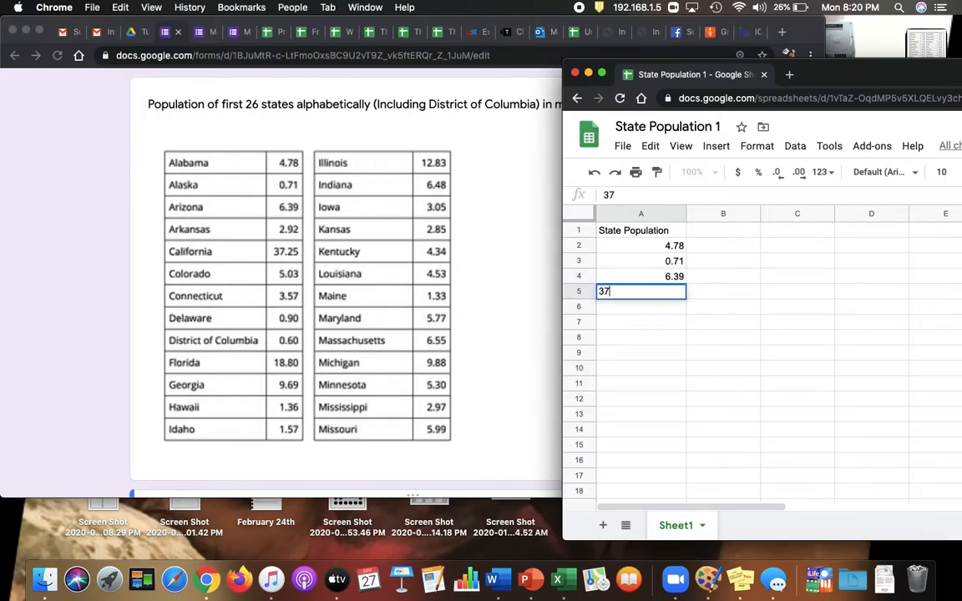
pyautogui.write('.25')
pyautogui.press('Return')
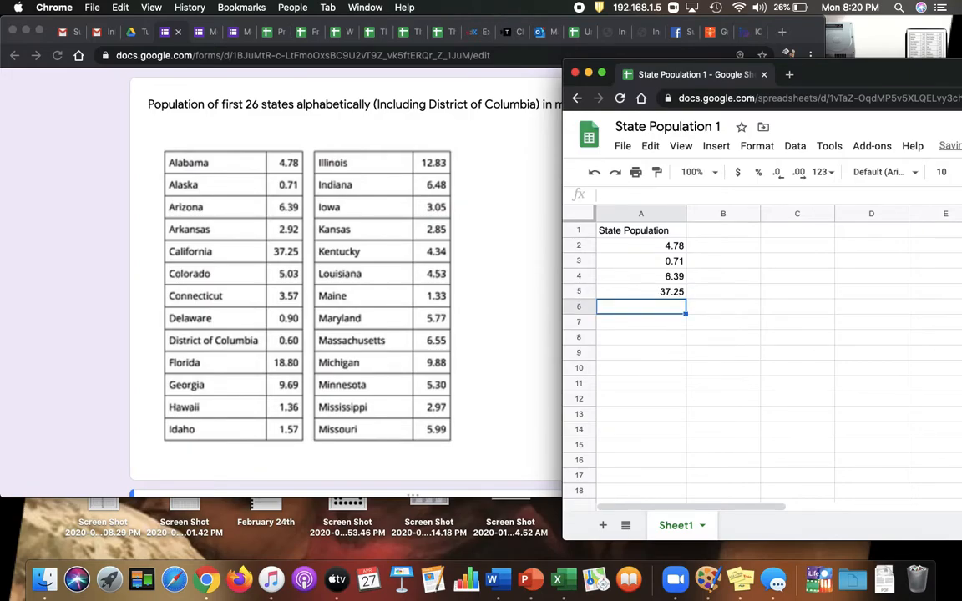
# Enter the populations of Colorado, Connecticut, Delaware and District of Columbia in A6:A9: 5.03, 3.57, 0.9 and 0.6.
pyautogui.write('5.03')
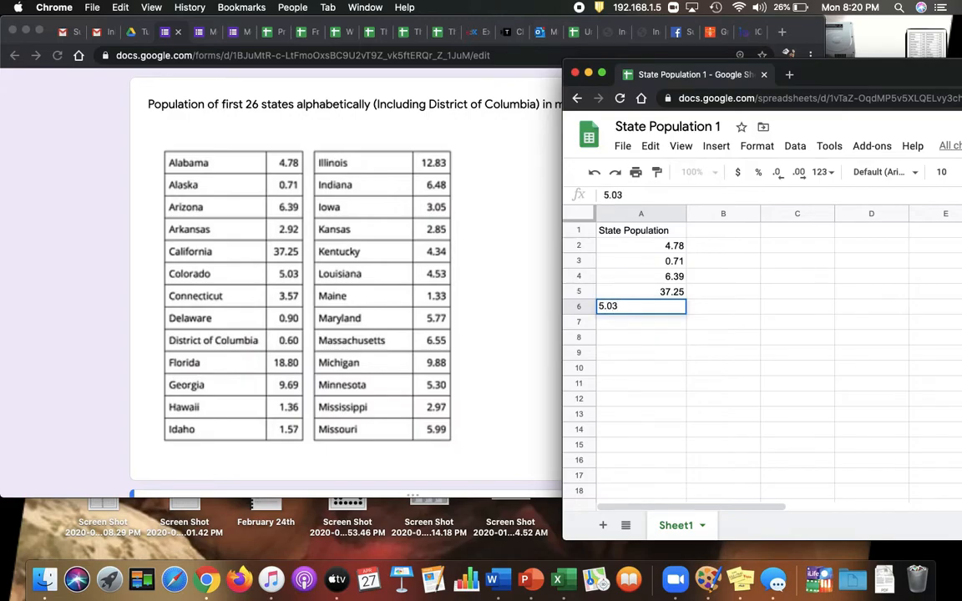
pyautogui.press('Return')
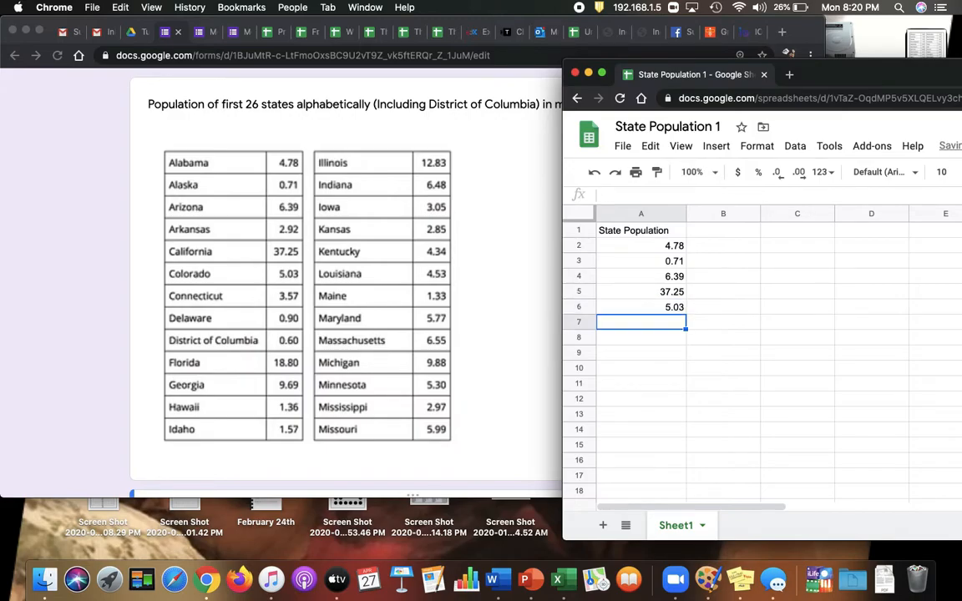
pyautogui.write('3.57')
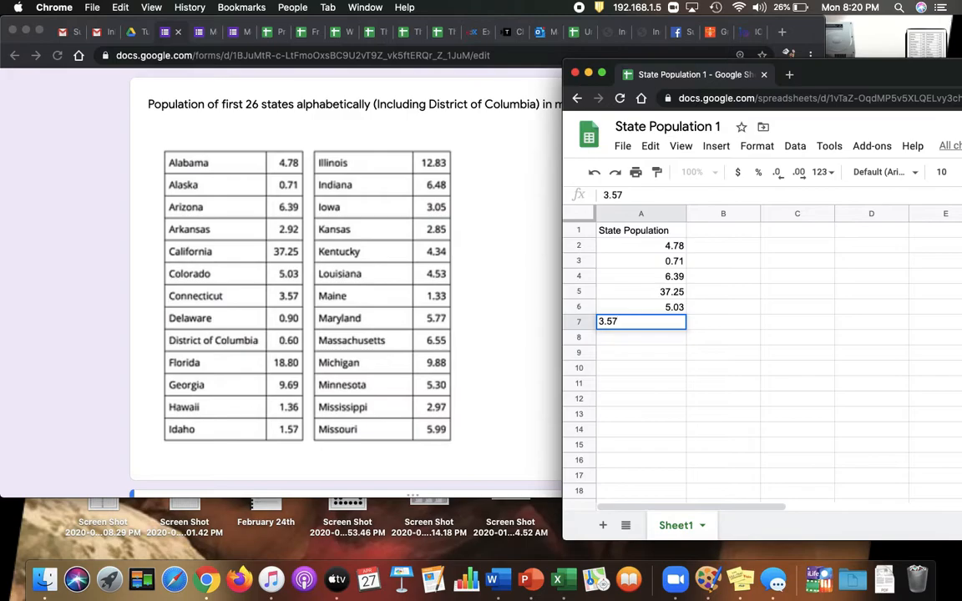
pyautogui.press('Return')
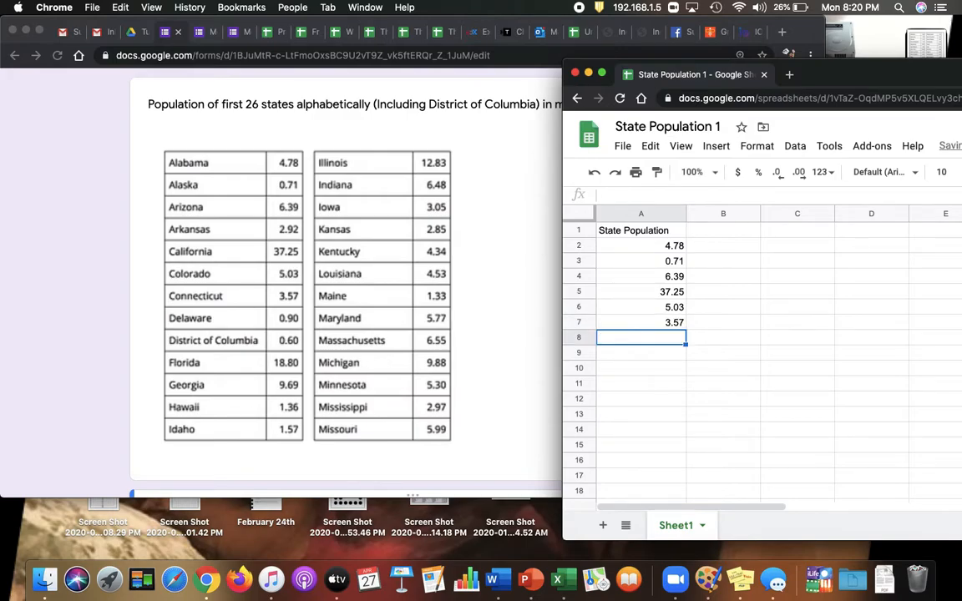
pyautogui.write('0.9')
pyautogui.press('Return')
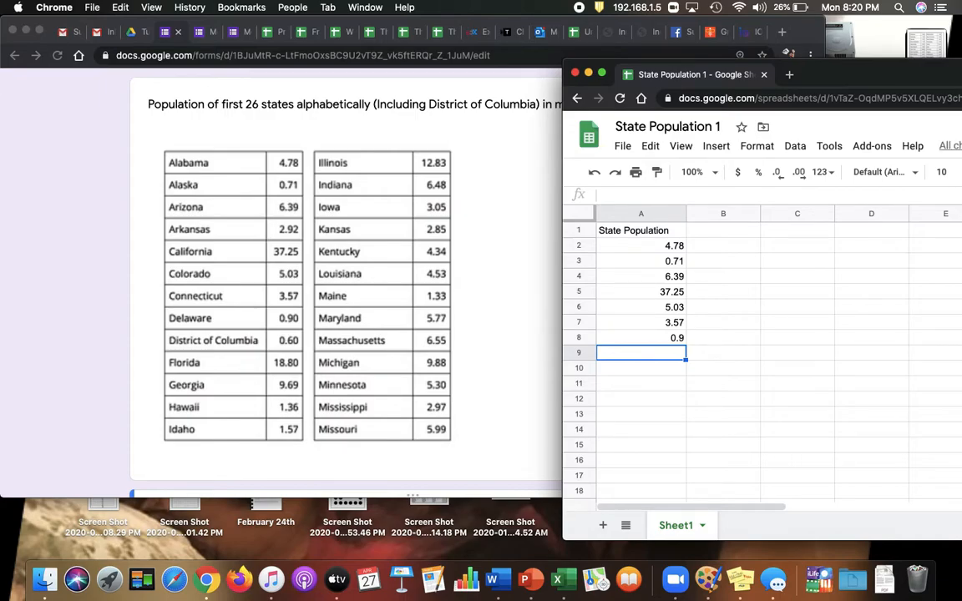
pyautogui.write('0.')
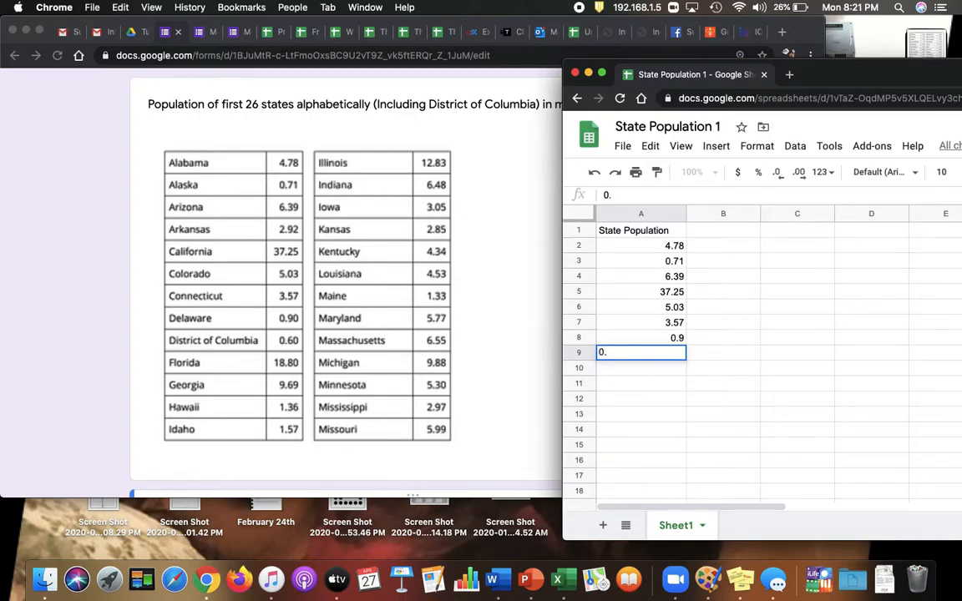
pyautogui.write('6')
pyautogui.press('Return')
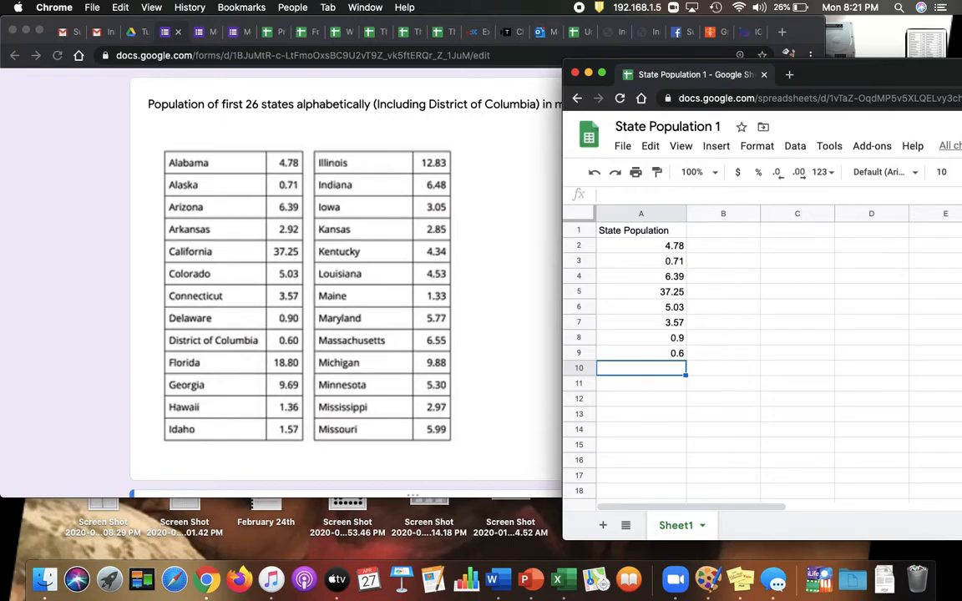
# Enter the populations of Florida, Georgia, Hawaii and Idaho in A10:A13: 18.8, 9.69, 1.36 and 1.57.
pyautogui.write('18.8')
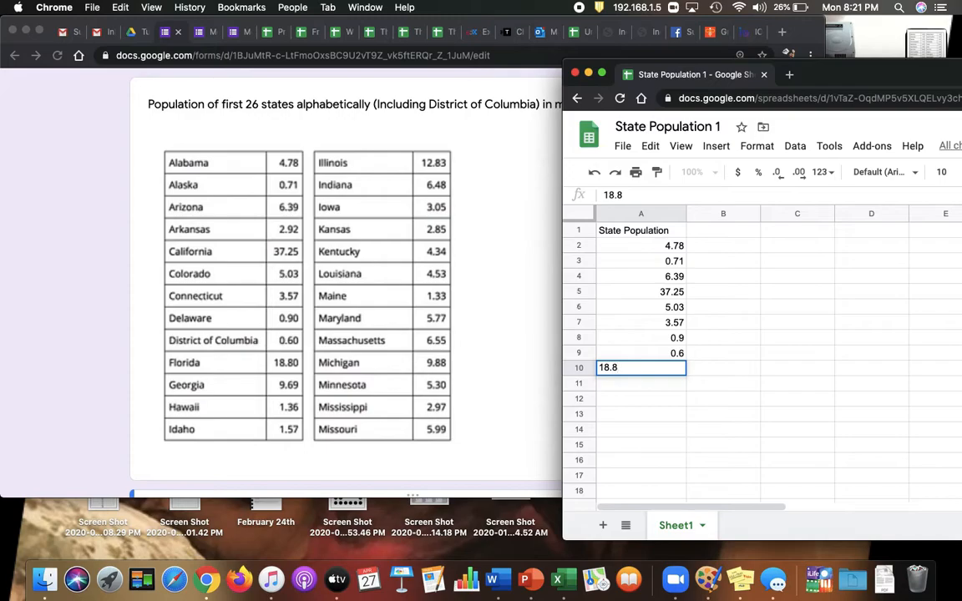
pyautogui.press('Return')
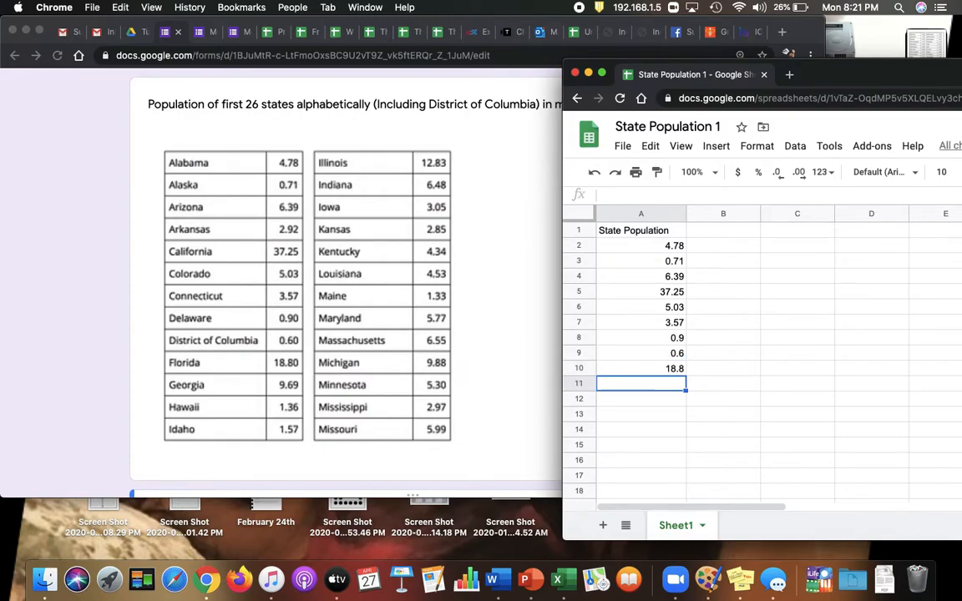
pyautogui.write('9.69')
pyautogui.press('Return')
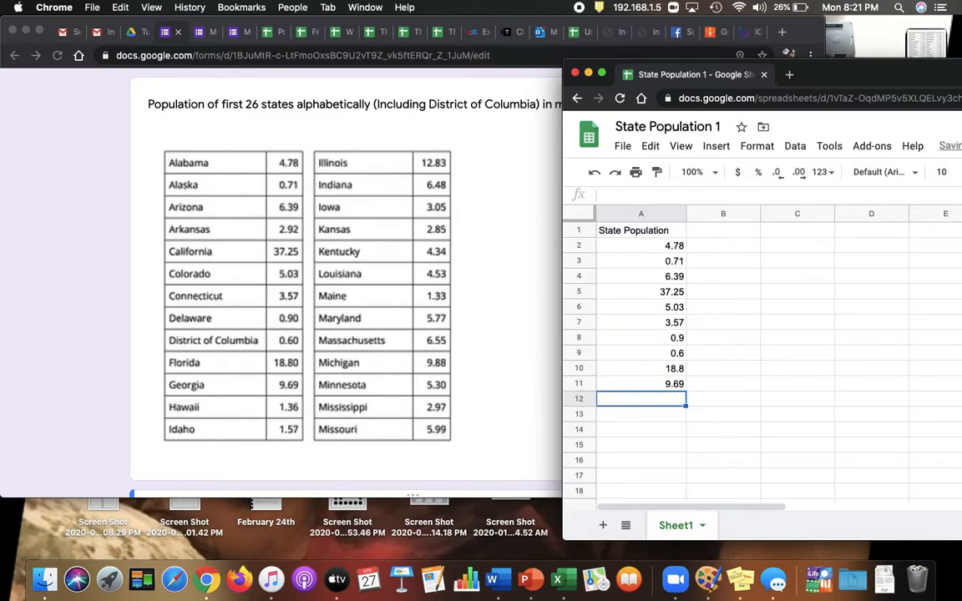
pyautogui.write('1.36')
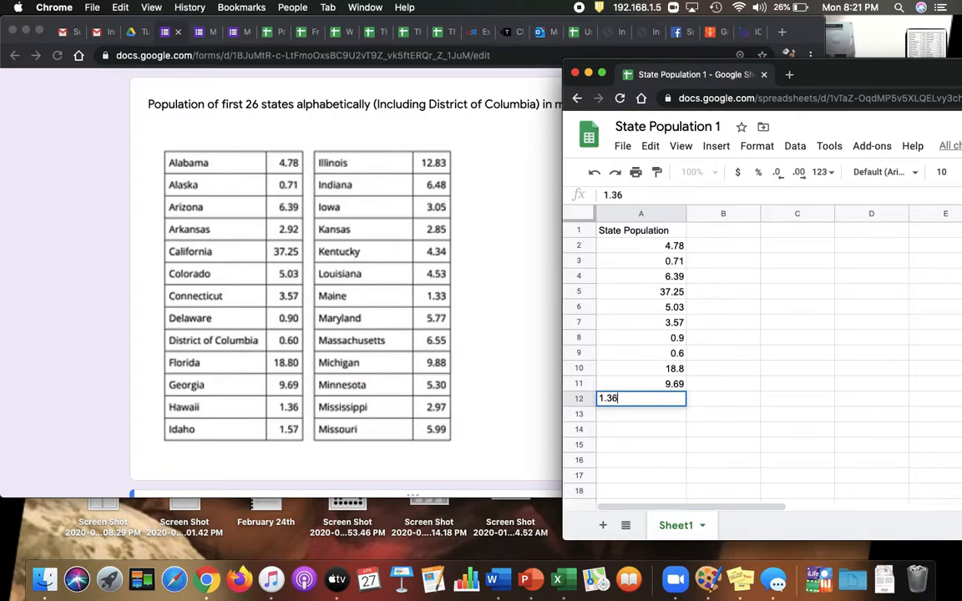
pyautogui.press('Return')
pyautogui.write('1.57')
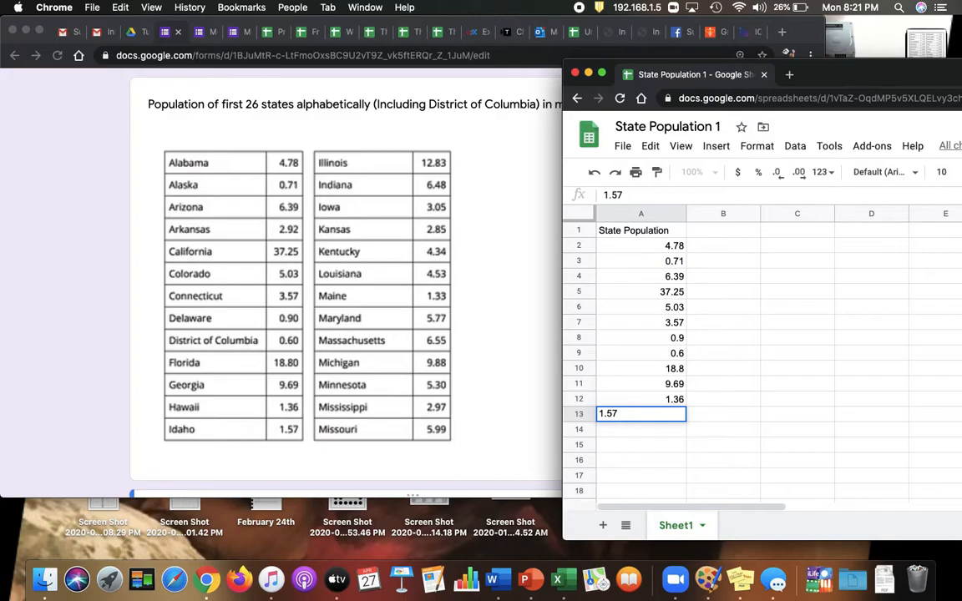
pyautogui.press('Return')
# Enter the population of Illinois, 12.83, in cell A14.
pyautogui.write('121.')
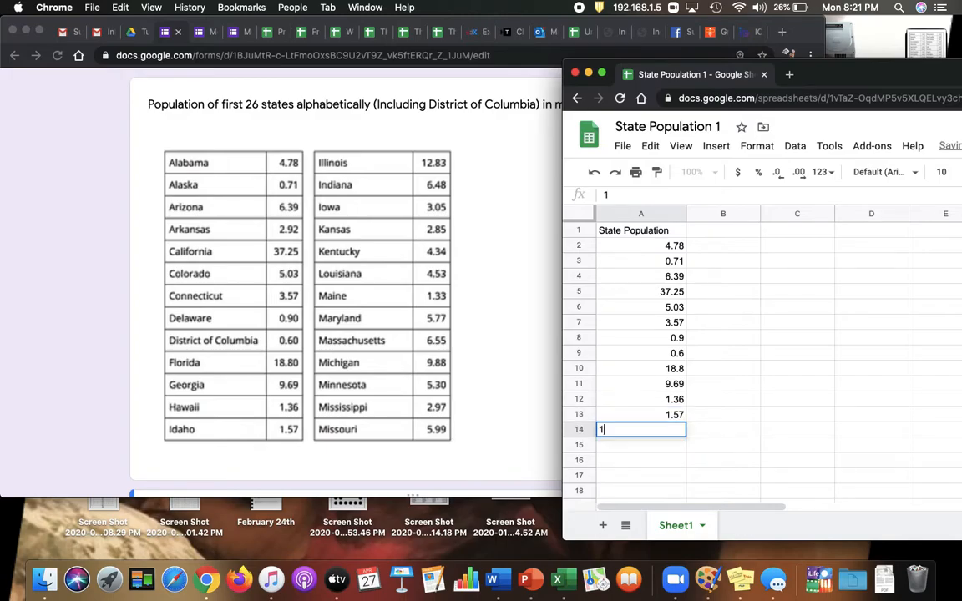
pyautogui.press('BackSpace')
pyautogui.press('BackSpace')
pyautogui.press('BackSpace')
pyautogui.write('2.83')
pyautogui.press('Return')
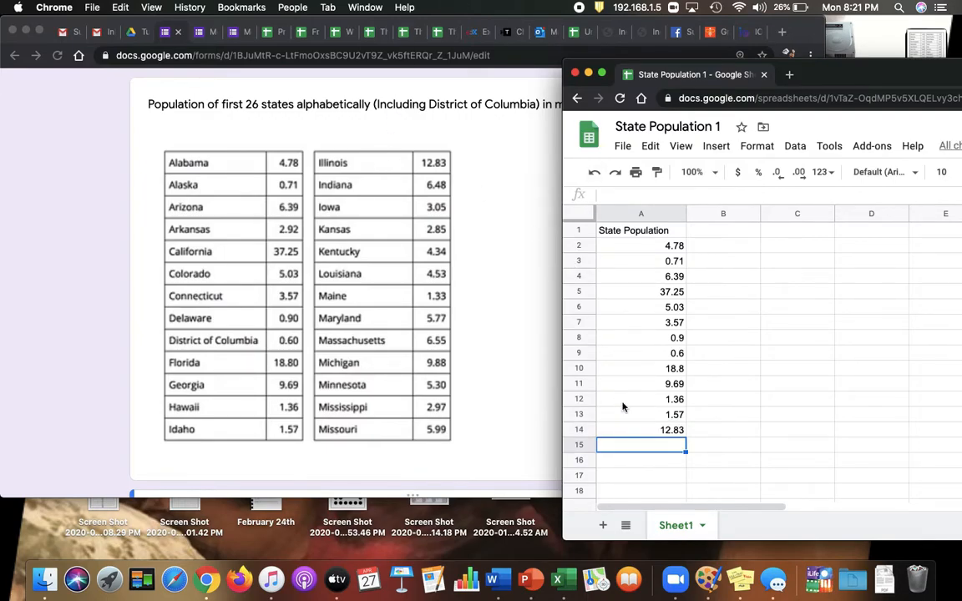
# Enter the populations of Indiana, Iowa and Kansas in A15:A17: 6.48, 3.05 and 2.85.
pyautogui.write('6.48')
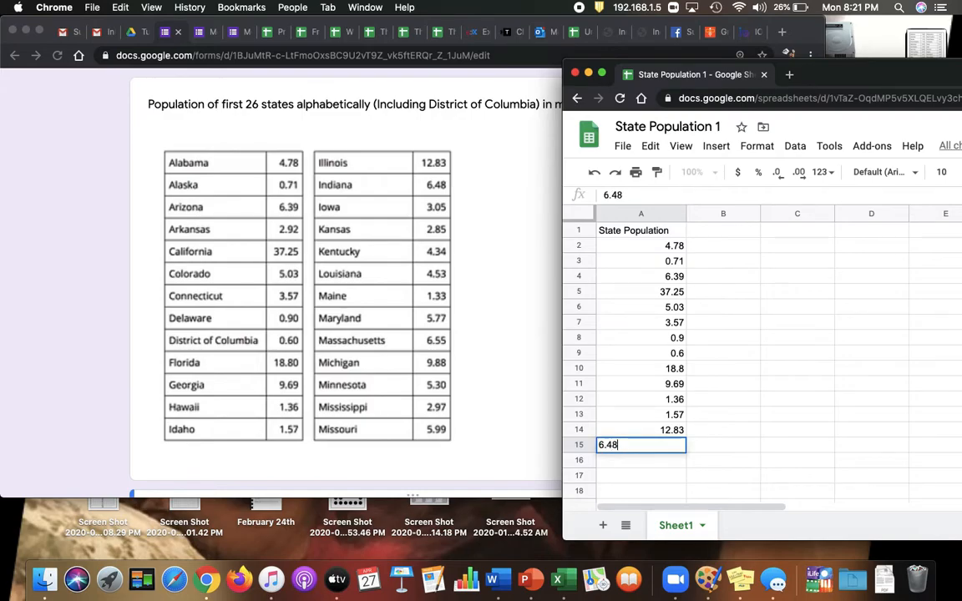
pyautogui.press('Return')
pyautogui.write('3.05')
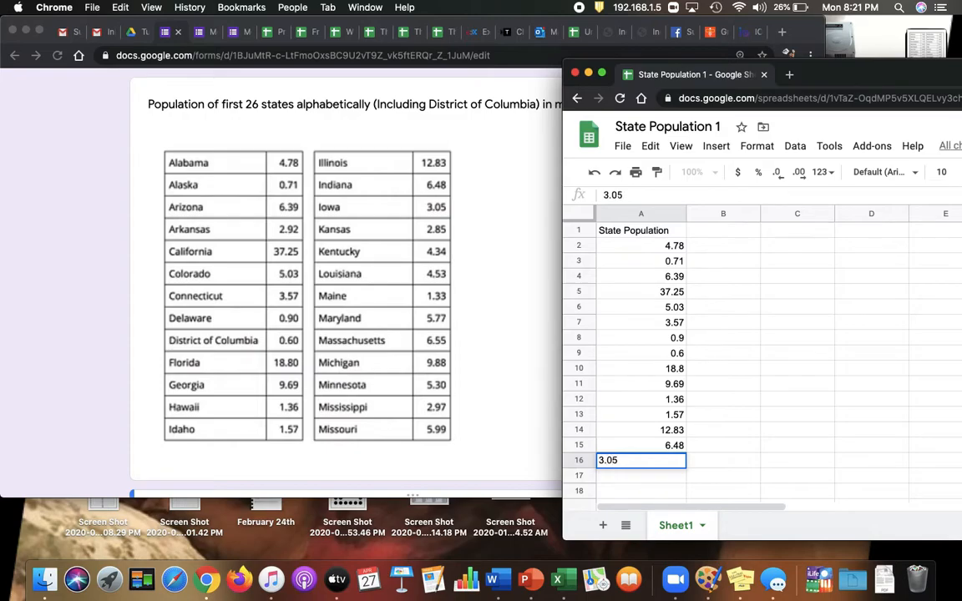
pyautogui.press('Return')
pyautogui.write('2.85')
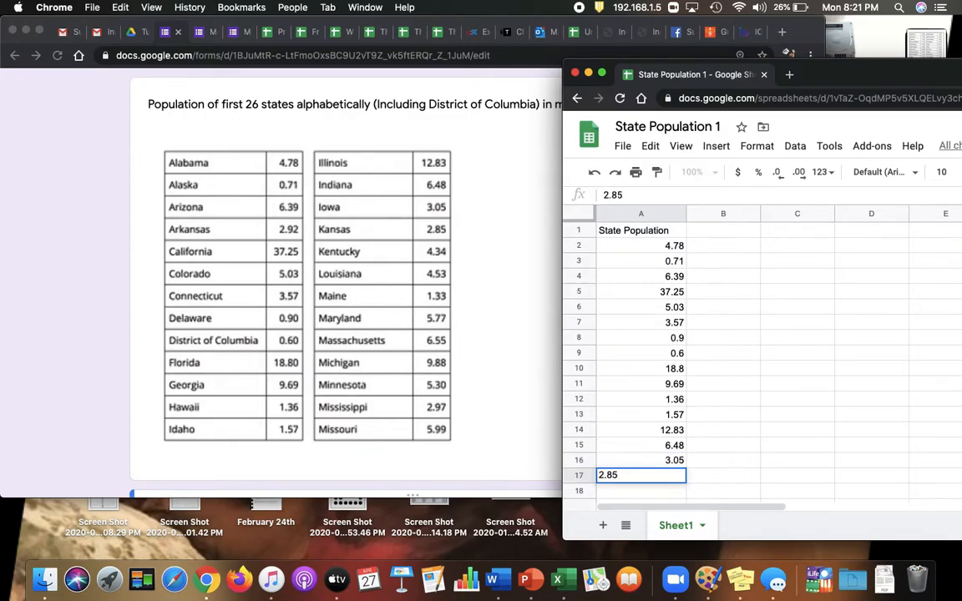
pyautogui.press('Return')
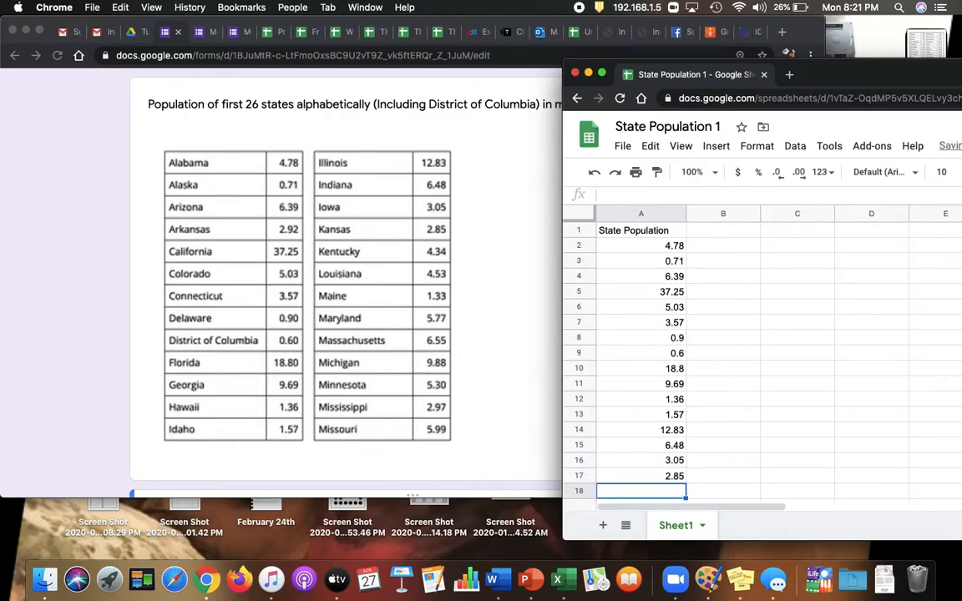
# Enter the populations of Kentucky, Louisiana and Maine in A18:A20: 4.34, 4.53 and 1.33.
pyautogui.write('4.34')
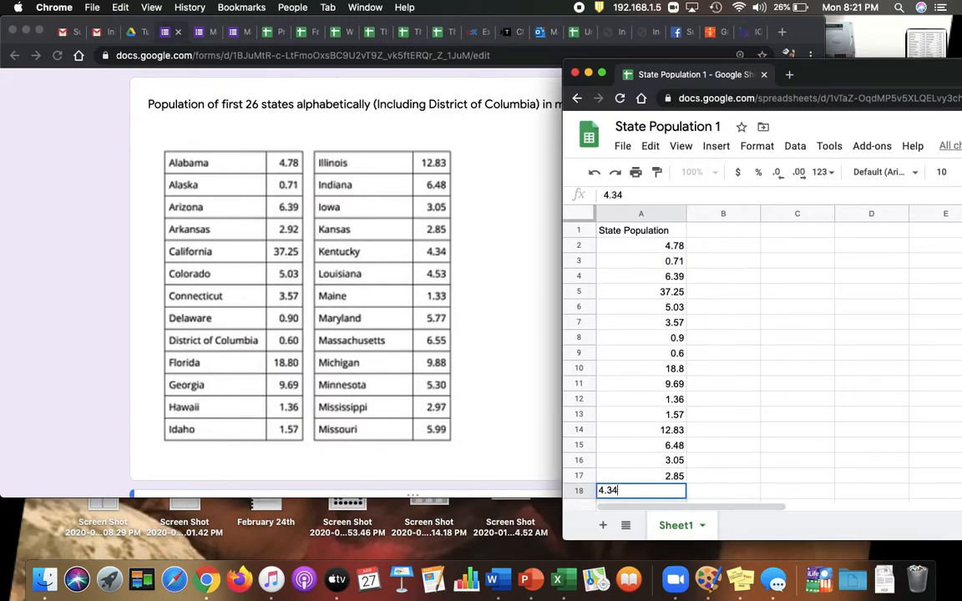
pyautogui.press('Return')
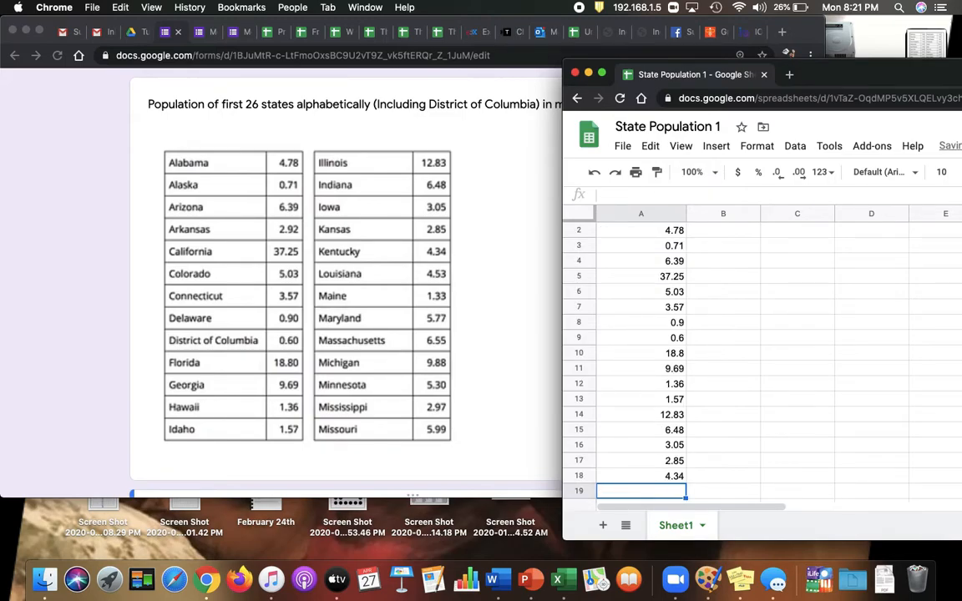
pyautogui.write('4.53')
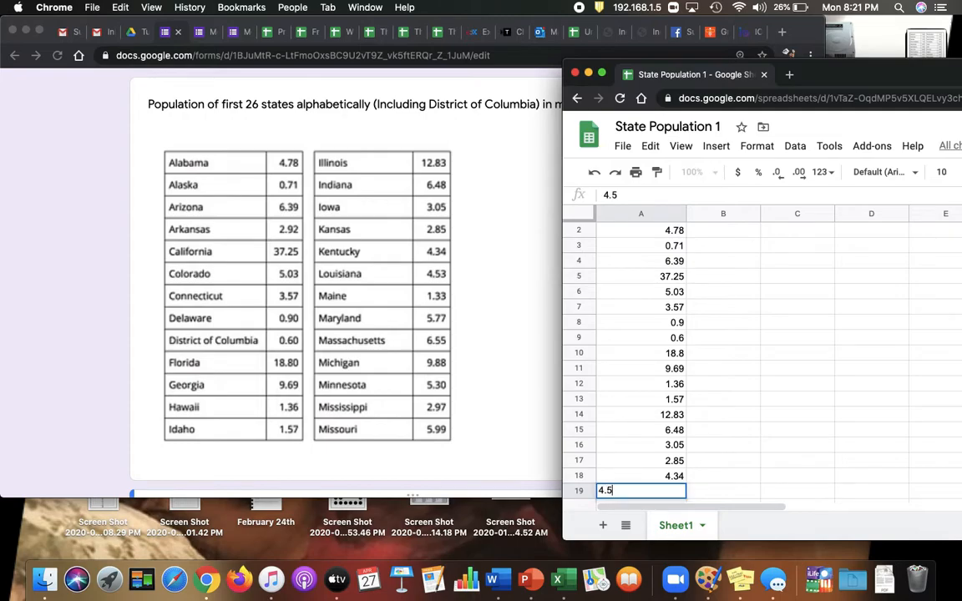
pyautogui.press('Return')
pyautogui.write('1.33')
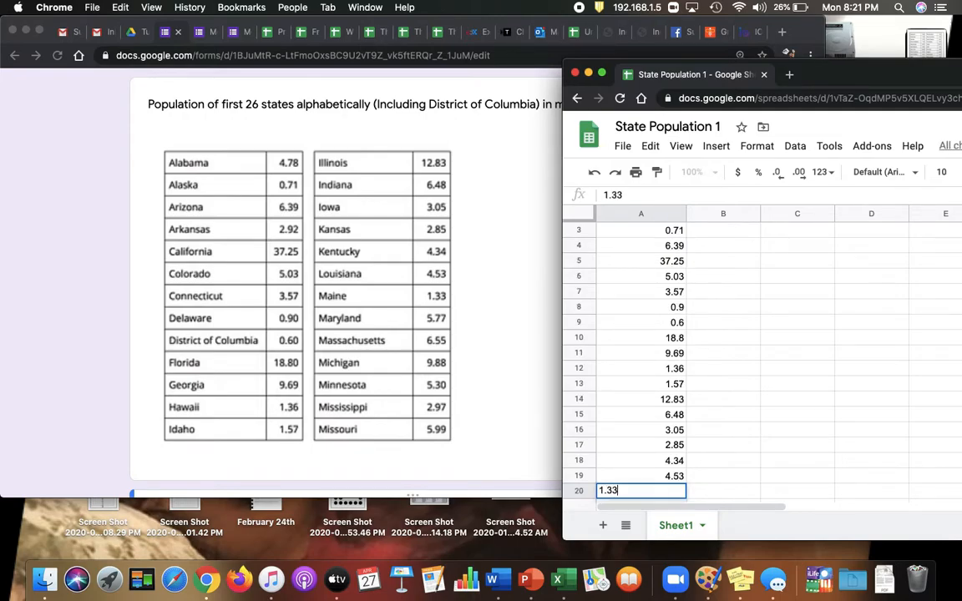
pyautogui.press('Return')
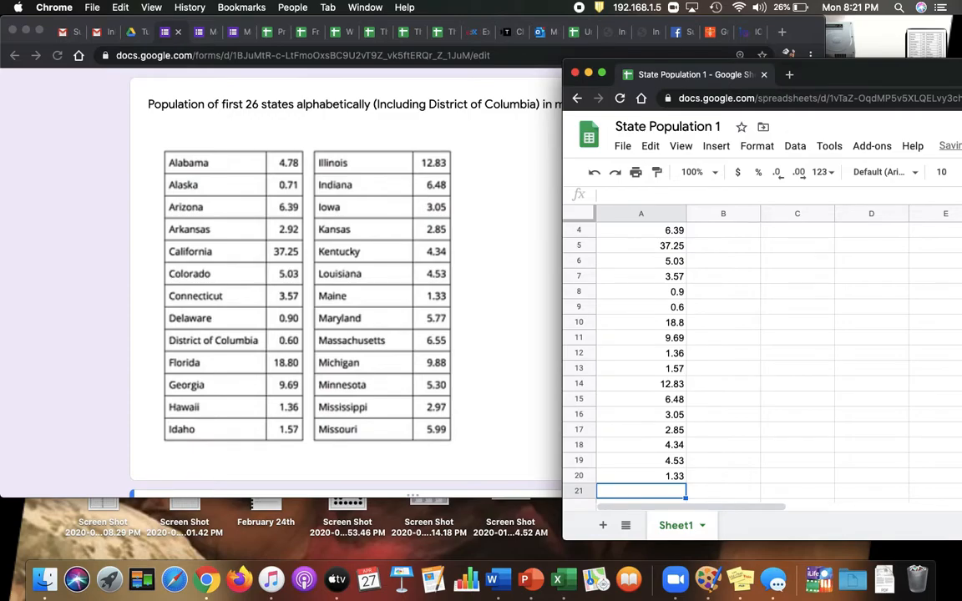
# Enter the populations of Maryland, Massachusetts and Michigan in A21:A23: 5.77, 6.55 and 9.88.
pyautogui.write('5.77')
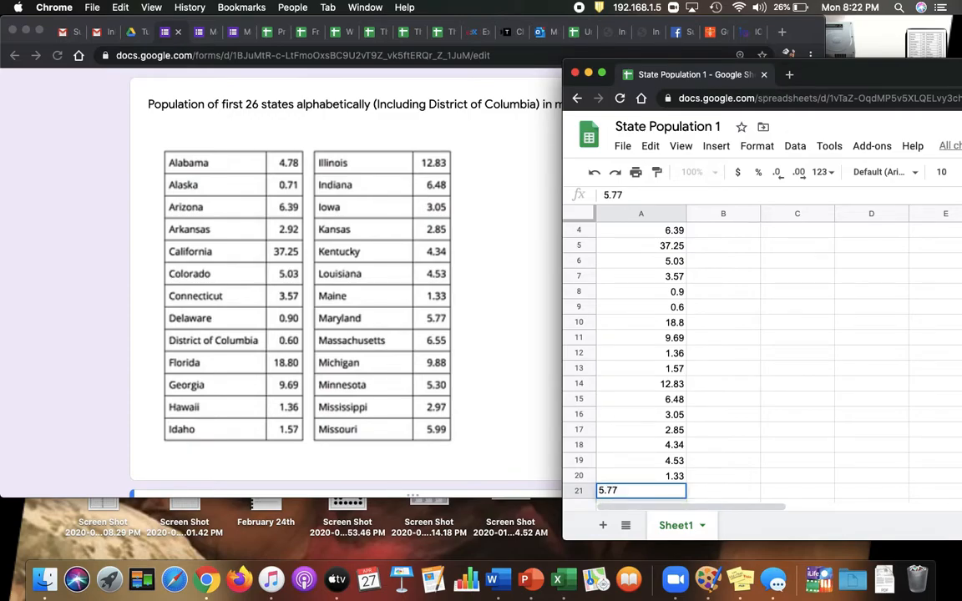
pyautogui.press('Return')
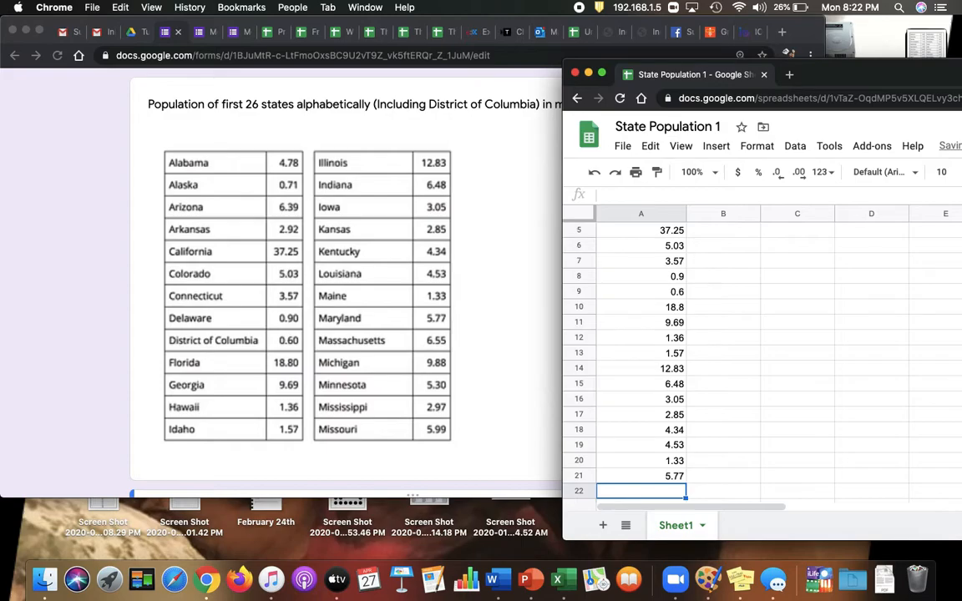
pyautogui.write('6.55')
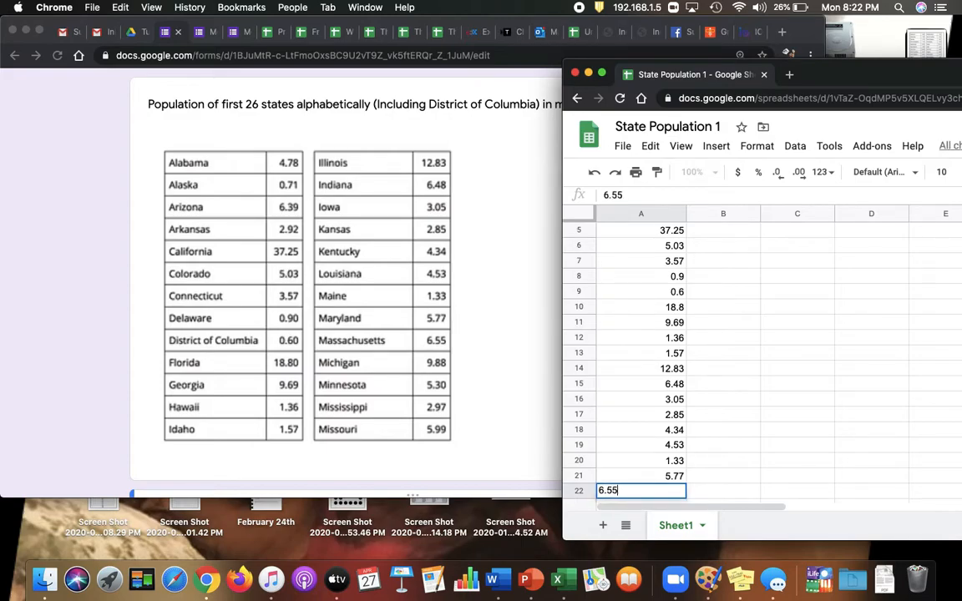
pyautogui.press('Return')
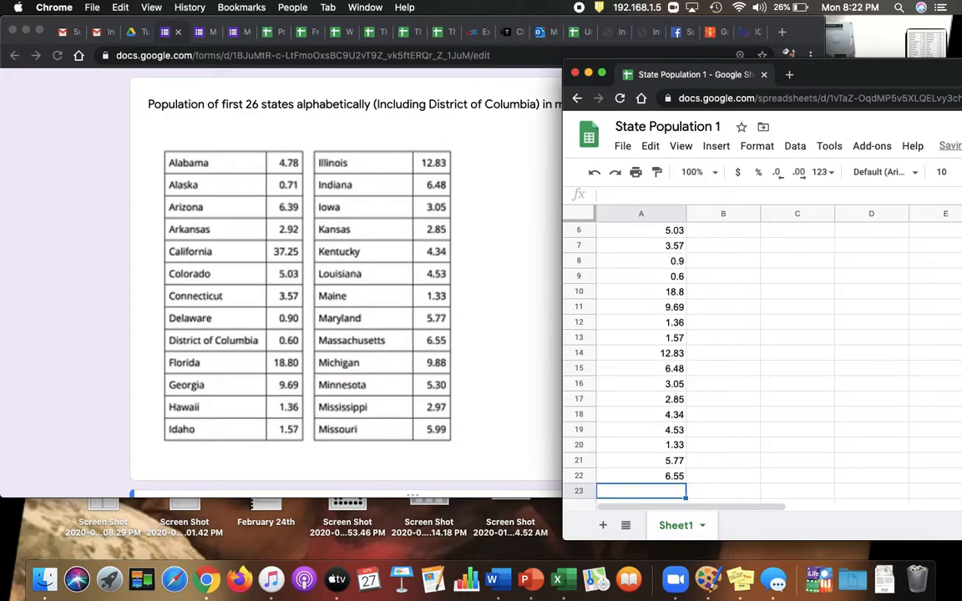
pyautogui.write('9.')
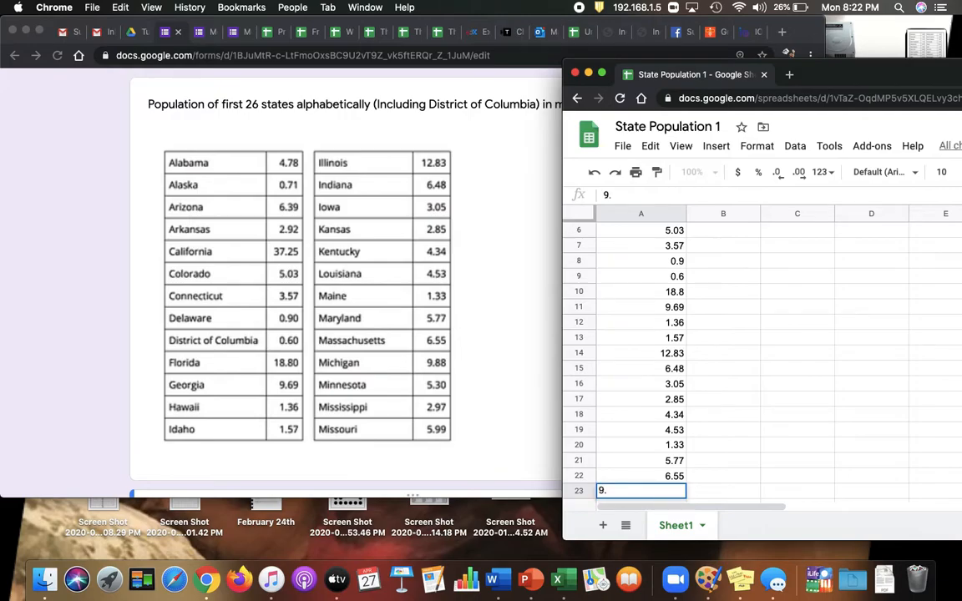
pyautogui.write('88')
pyautogui.press('Return')
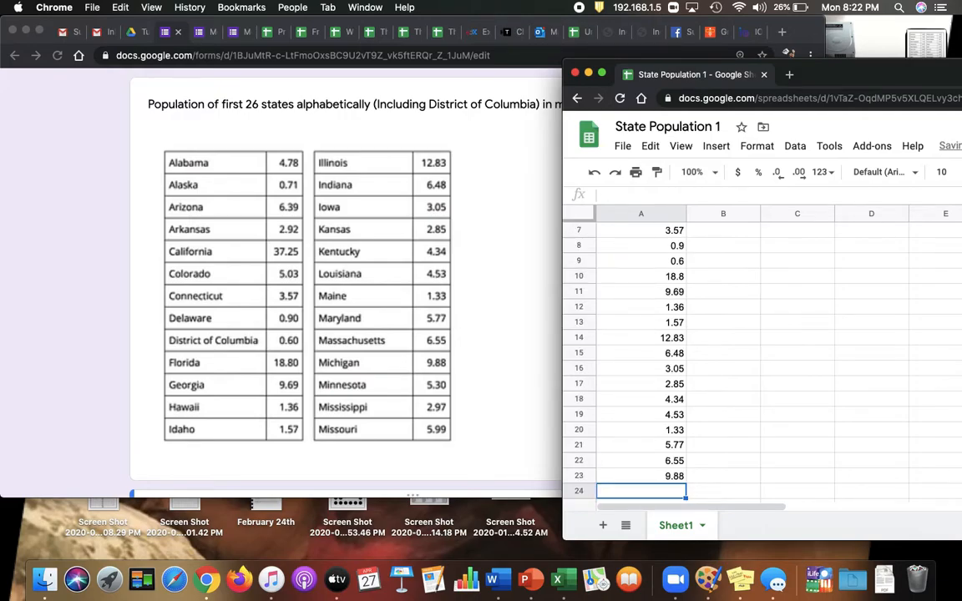
# Enter the populations of Minnesota, Mississippi and Missouri in A24:A26: 5.3, 2.97 and 5.99.
pyautogui.write('5')
pyautogui.press('BackSpace')
pyautogui.write('6.')
pyautogui.press('BackSpace')
pyautogui.press('BackSpace')
pyautogui.write('5.3')
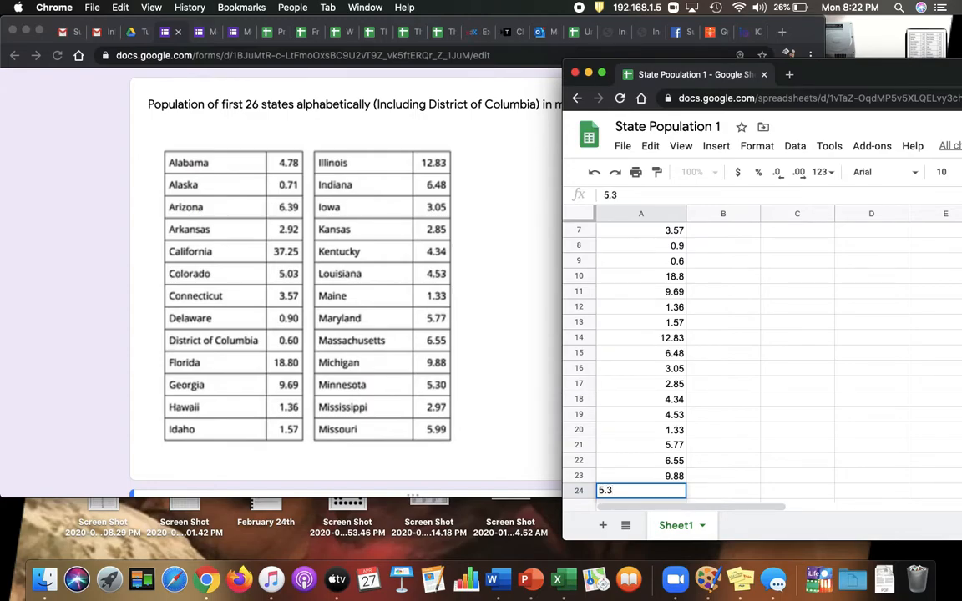
pyautogui.press('Return')
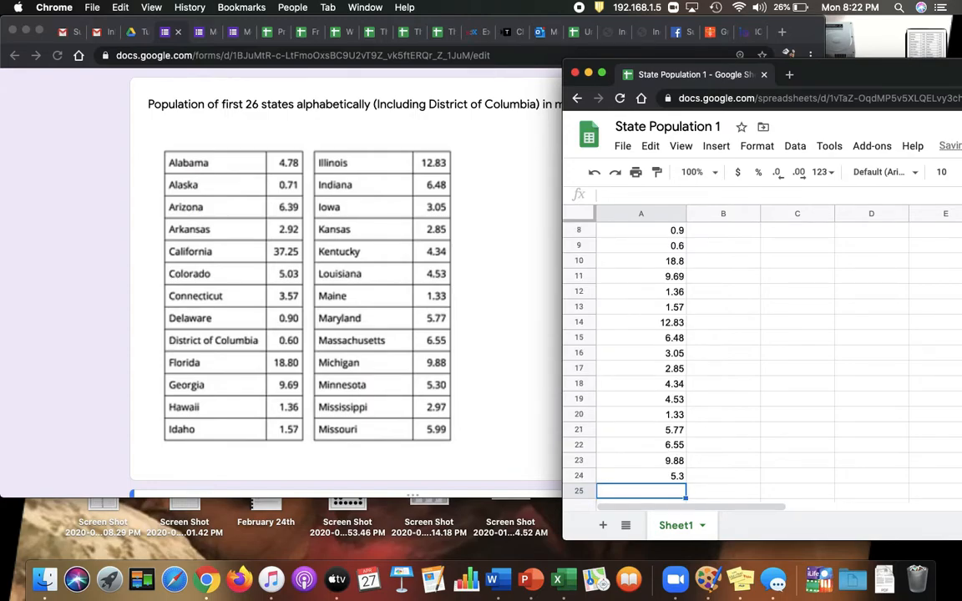
pyautogui.write('2.97')
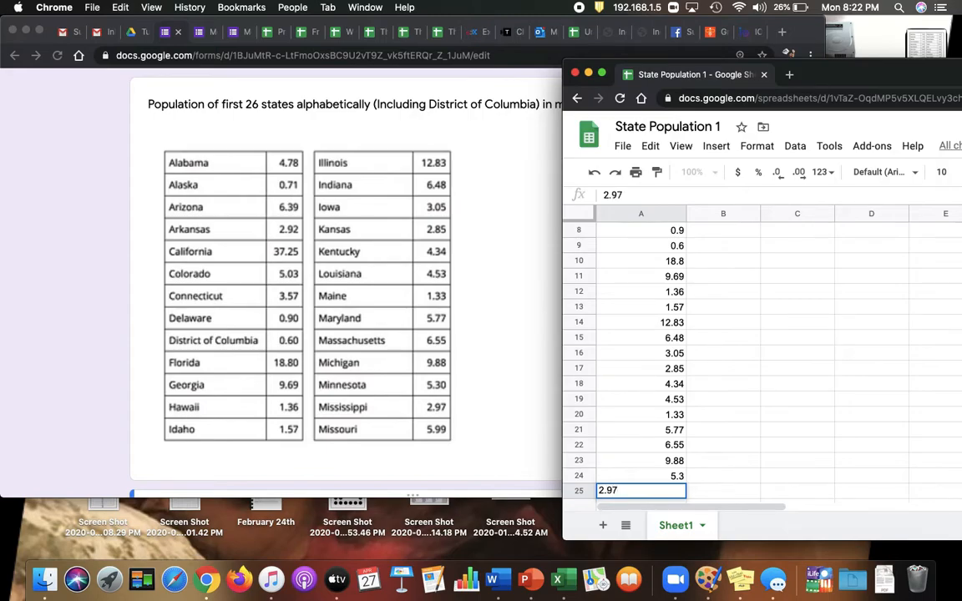
pyautogui.press('Return')
pyautogui.write('5.99')
pyautogui.press('Return')
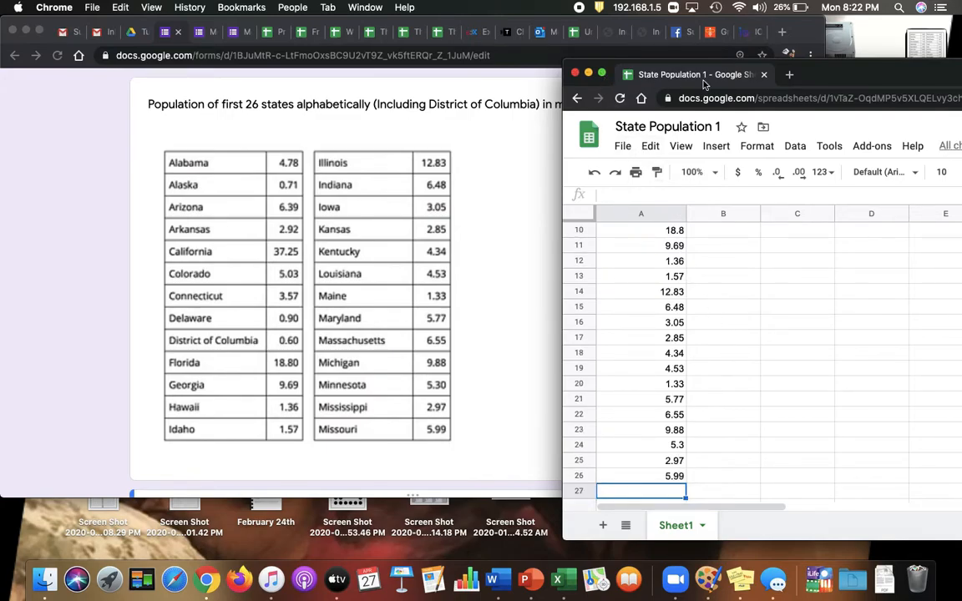
# Insert a histogram chart of the State Population data in column A.
pyautogui.moveTo(827, 76); pyautogui.dragTo(542, 63)
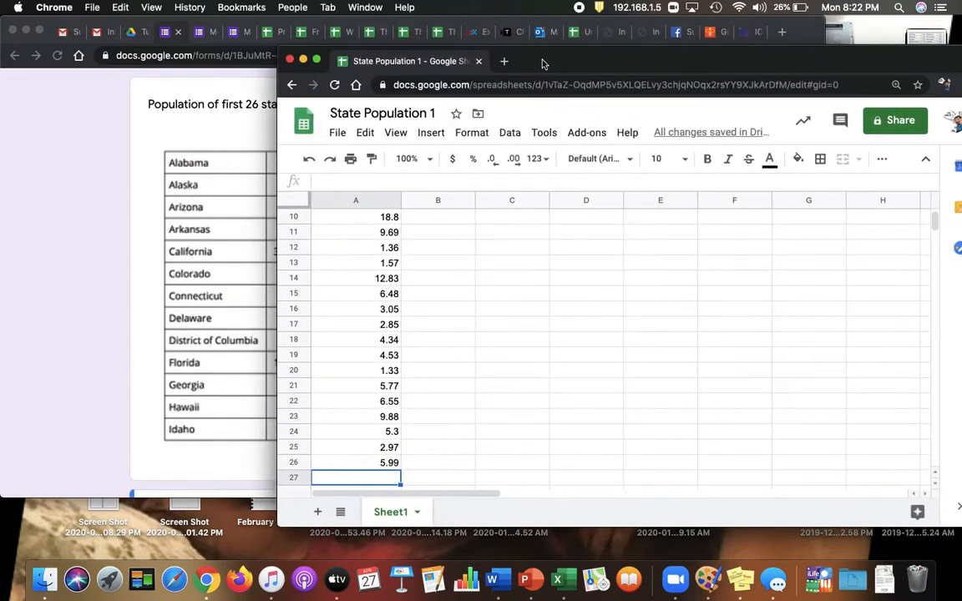
pyautogui.click(355, 201)
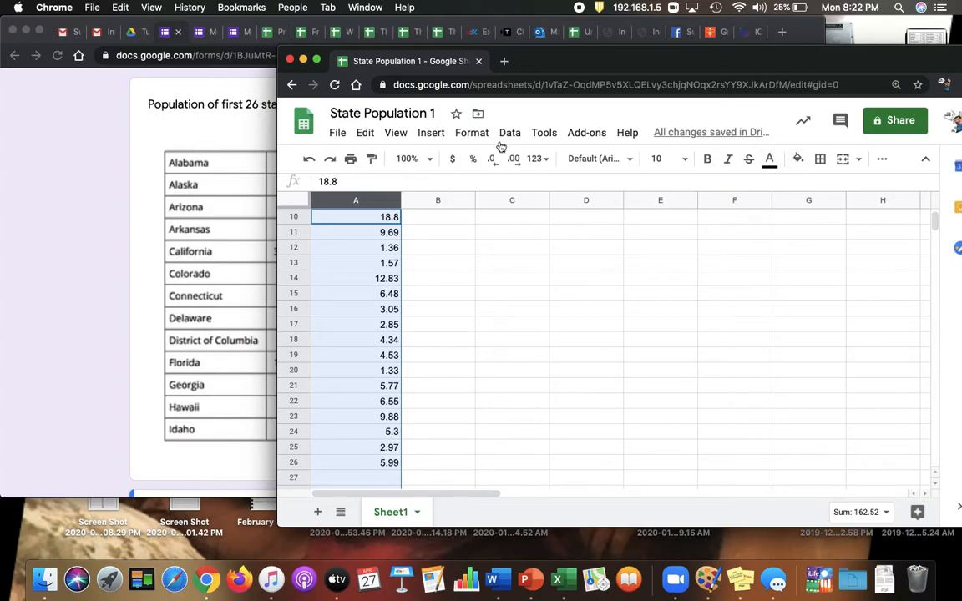
pyautogui.click(432, 136)
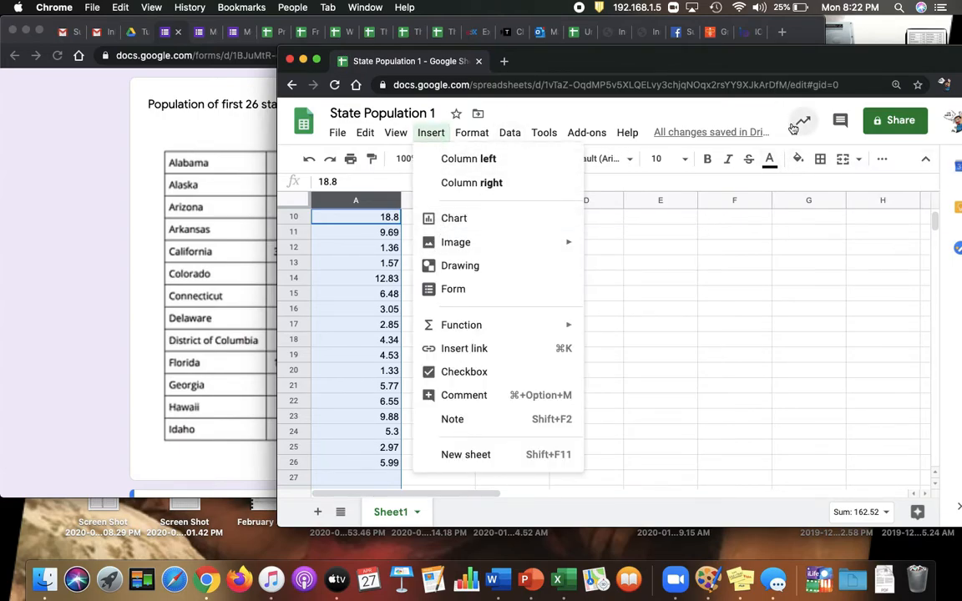
pyautogui.moveTo(757, 59); pyautogui.dragTo(674, 57)
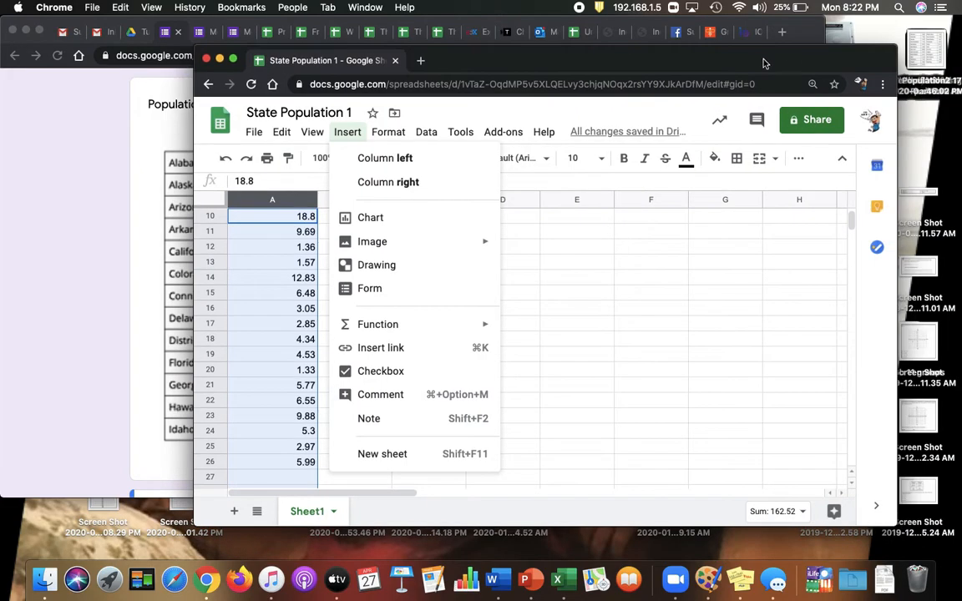
pyautogui.click(799, 161)
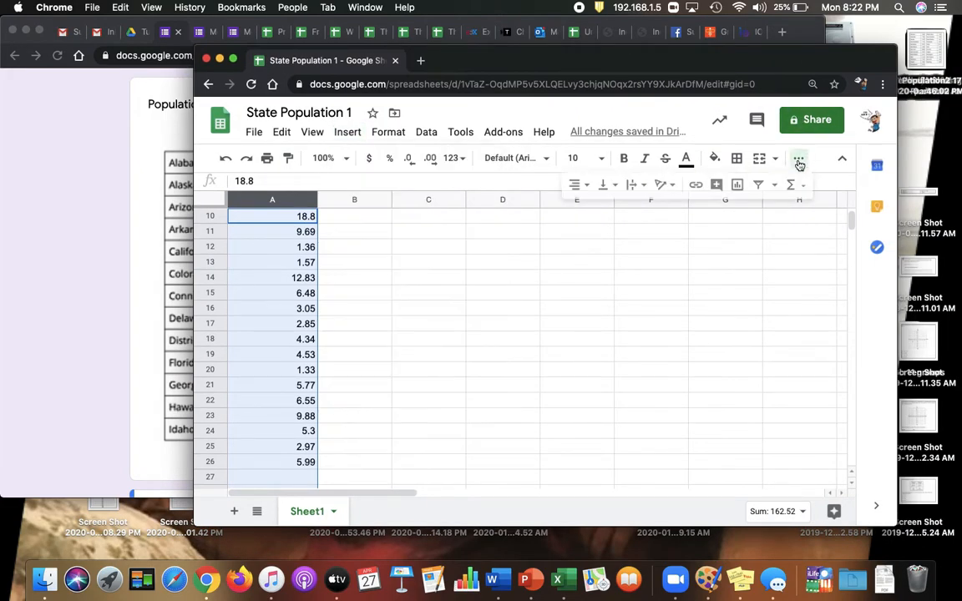
pyautogui.click(739, 187)
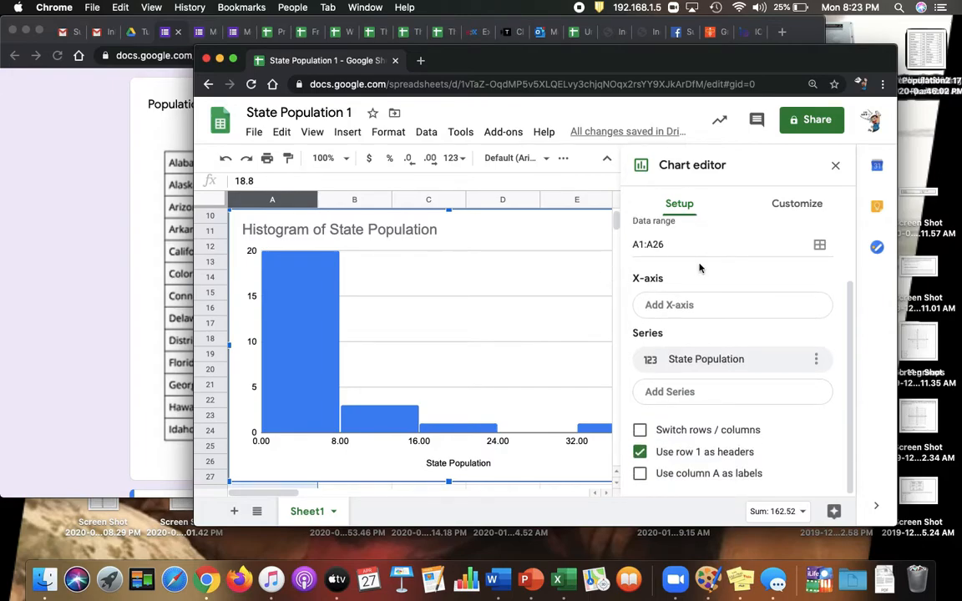
# Turn on item dividers in the histogram's customization settings.
pyautogui.scroll(3, 705, 258)
pyautogui.click(796, 206)
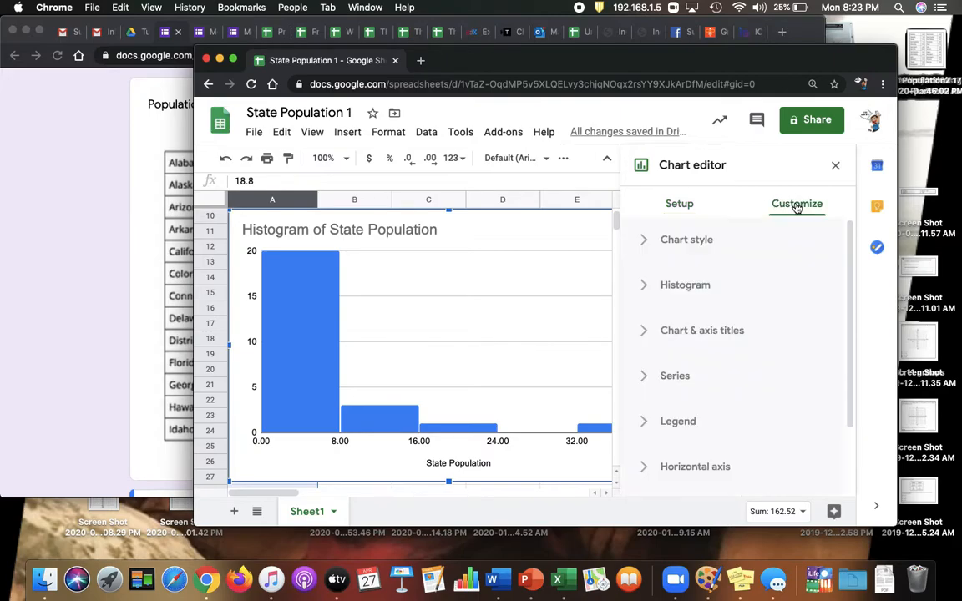
pyautogui.click(687, 242)
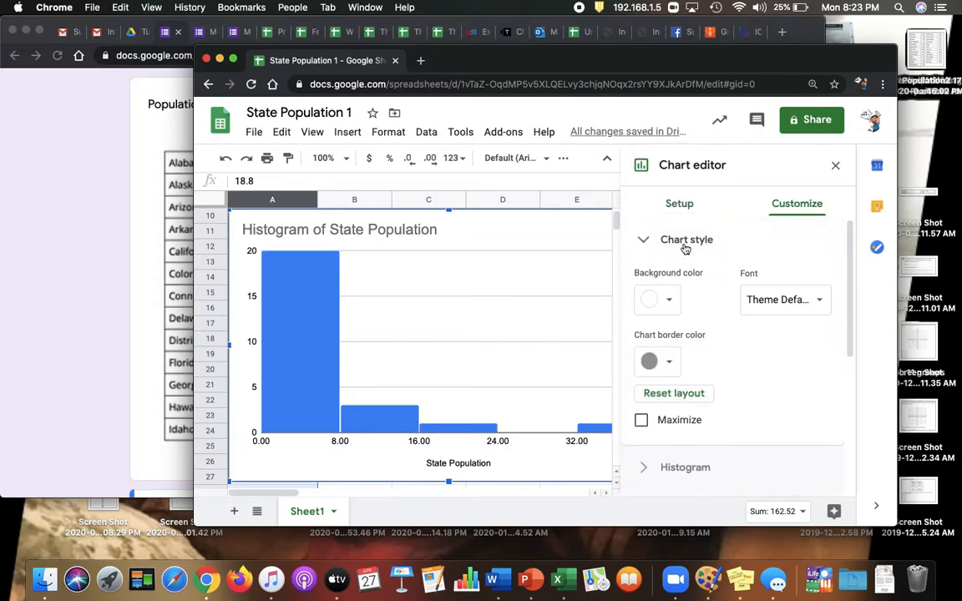
pyautogui.scroll(-3, 697, 304)
pyautogui.scroll(3, 697, 305)
pyautogui.scroll(-3, 698, 305)
pyautogui.click(687, 320)
pyautogui.scroll(-2, 687, 320)
pyautogui.scroll(3, 691, 320)
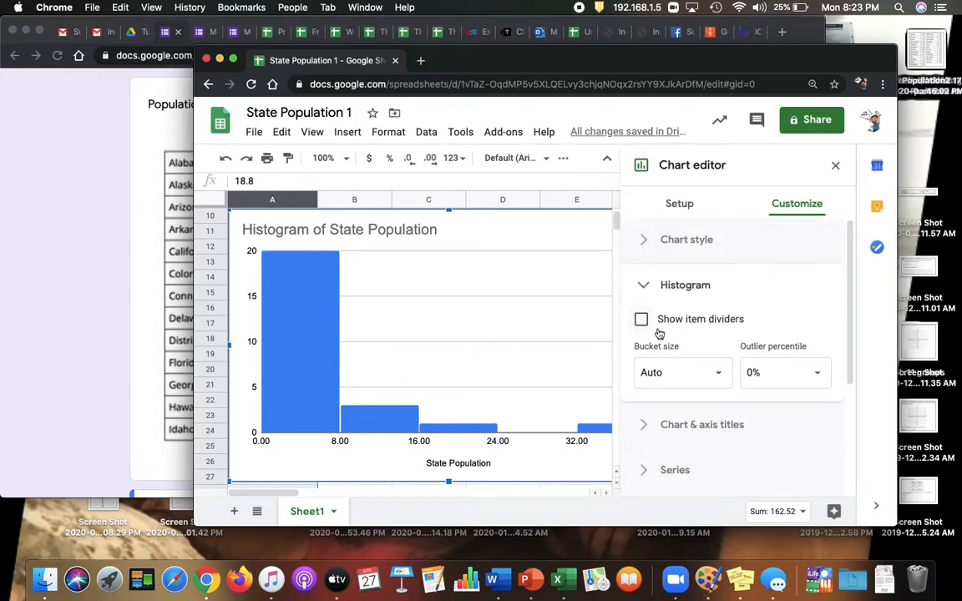
pyautogui.click(640, 319)
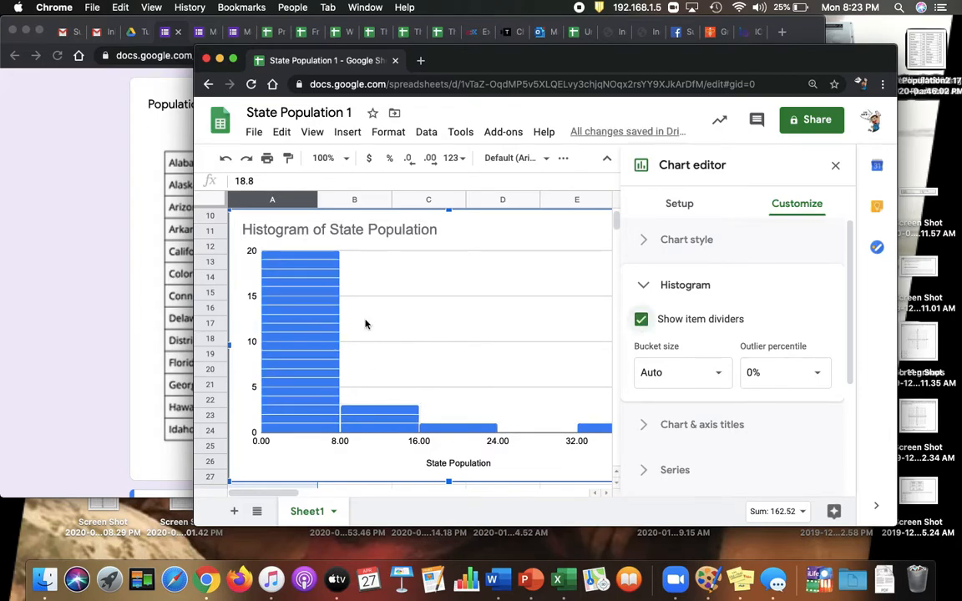
# Set the histogram's bucket size to 5.
pyautogui.scroll(-1, 701, 336)
pyautogui.scroll(-2, 702, 336)
pyautogui.scroll(3, 702, 337)
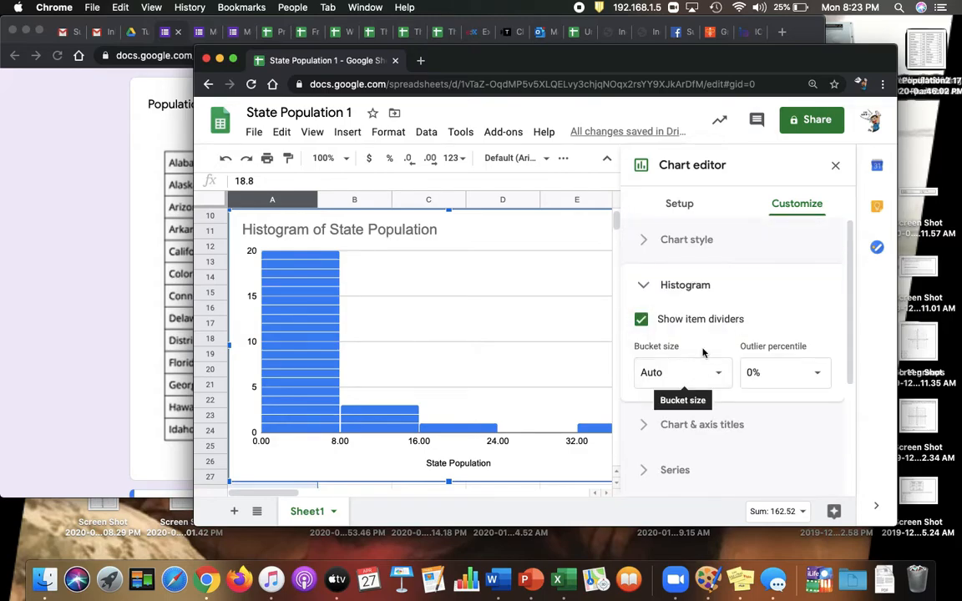
pyautogui.click(696, 289)
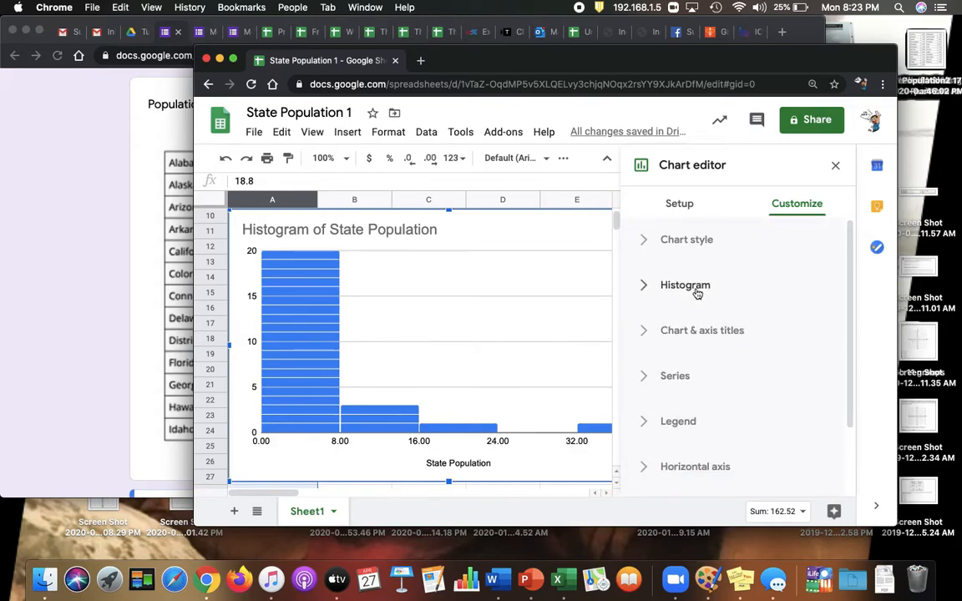
pyautogui.click(696, 290)
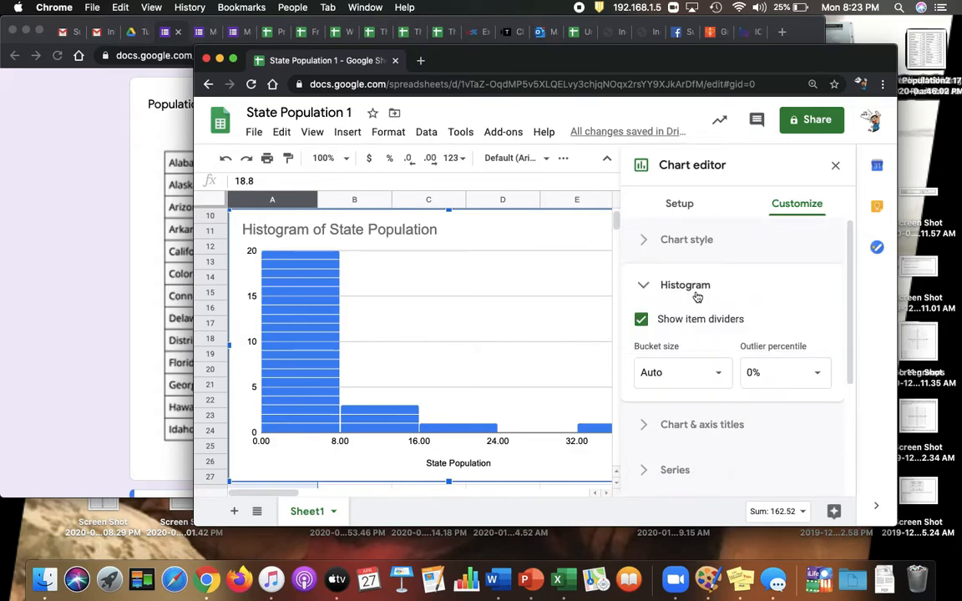
pyautogui.click(718, 378)
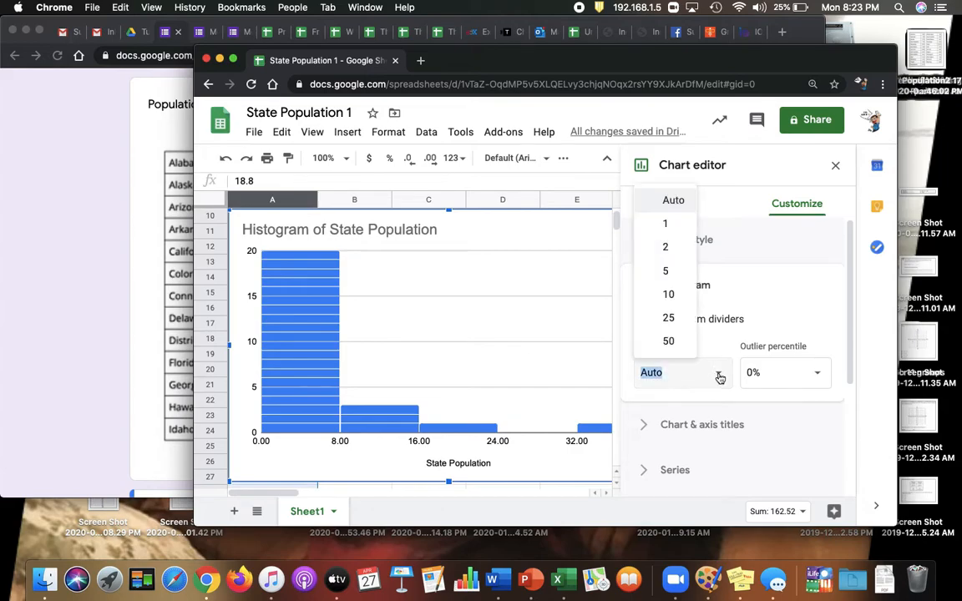
pyautogui.click(678, 276)
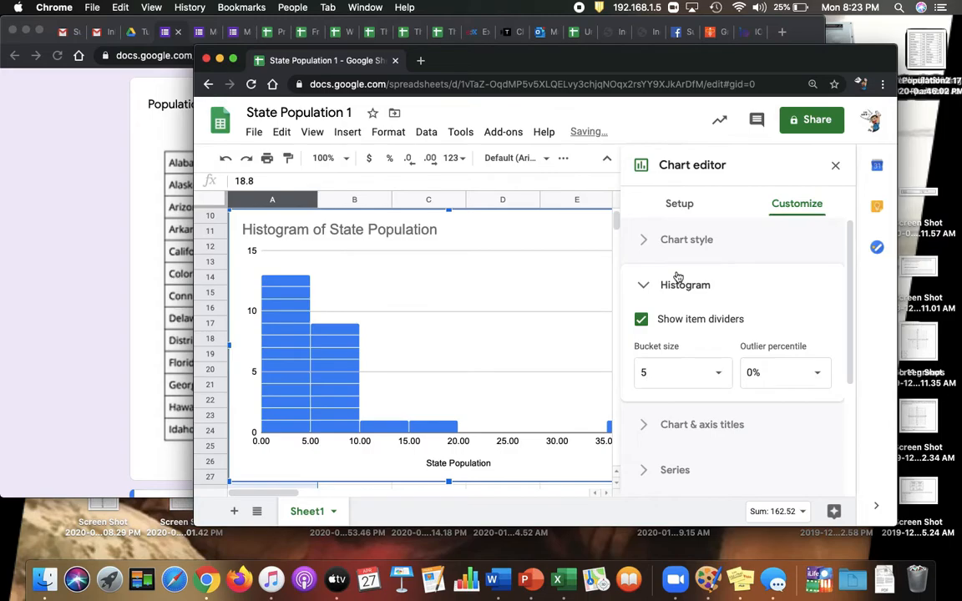
# Close the chart editor and move the histogram off column A so it sits beside the population data.
pyautogui.click(835, 167)
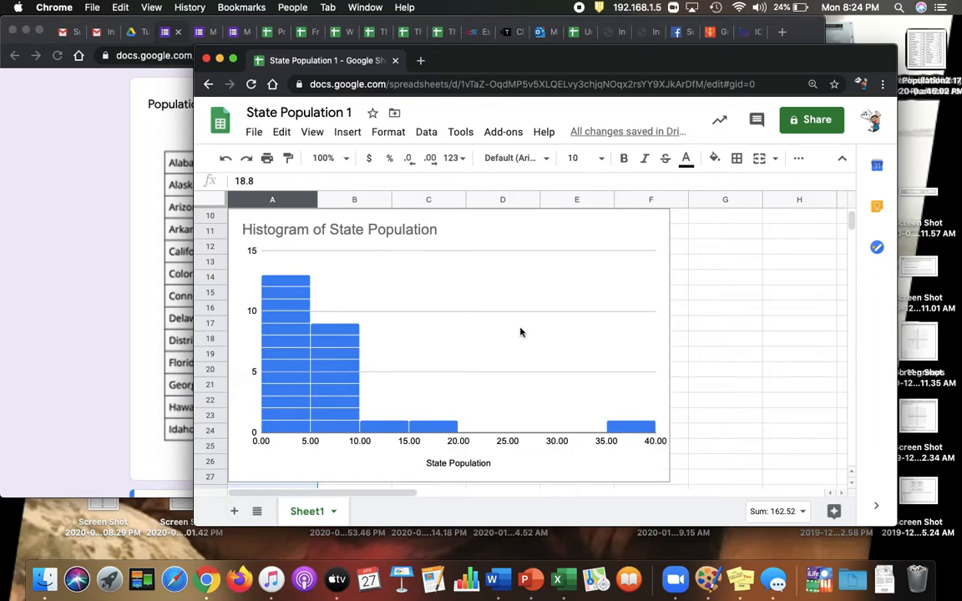
pyautogui.click(558, 361)
pyautogui.moveTo(558, 361); pyautogui.dragTo(608, 359)
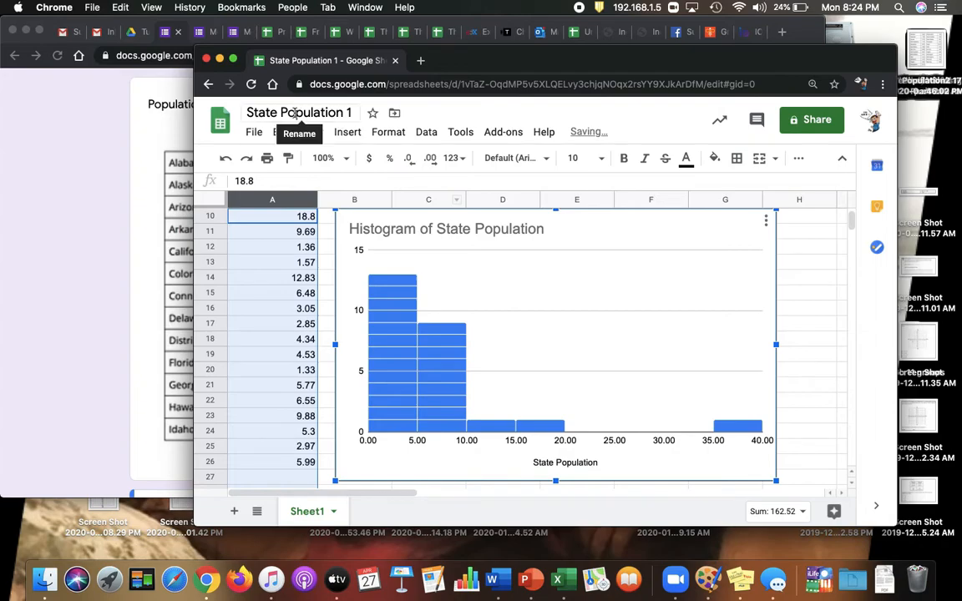
# Switch back to the Google Form and attach the State Population 1 spreadsheet from My Drive to the histogram question.
pyautogui.click(103, 183)
pyautogui.scroll(-5, 279, 337)
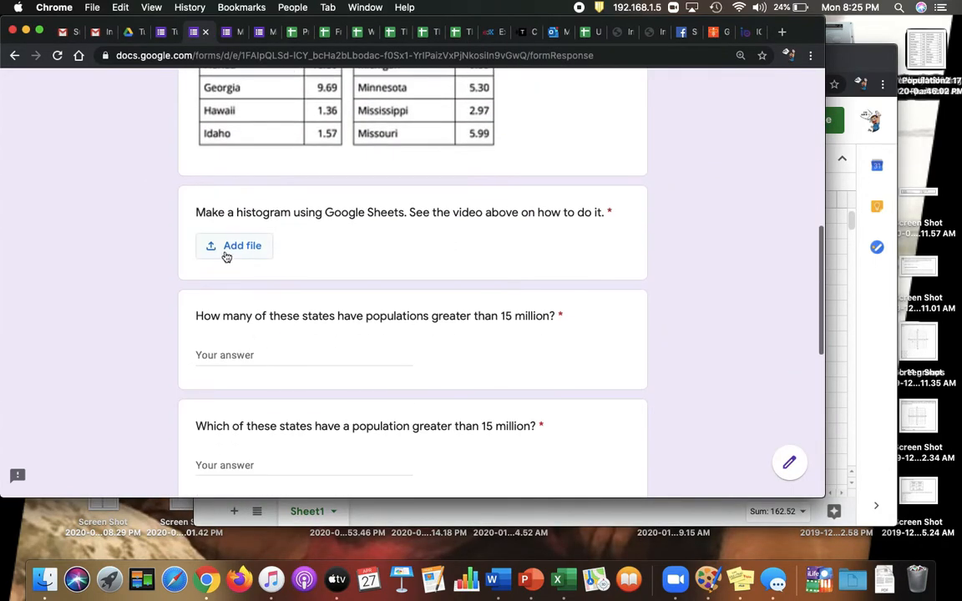
pyautogui.click(225, 250)
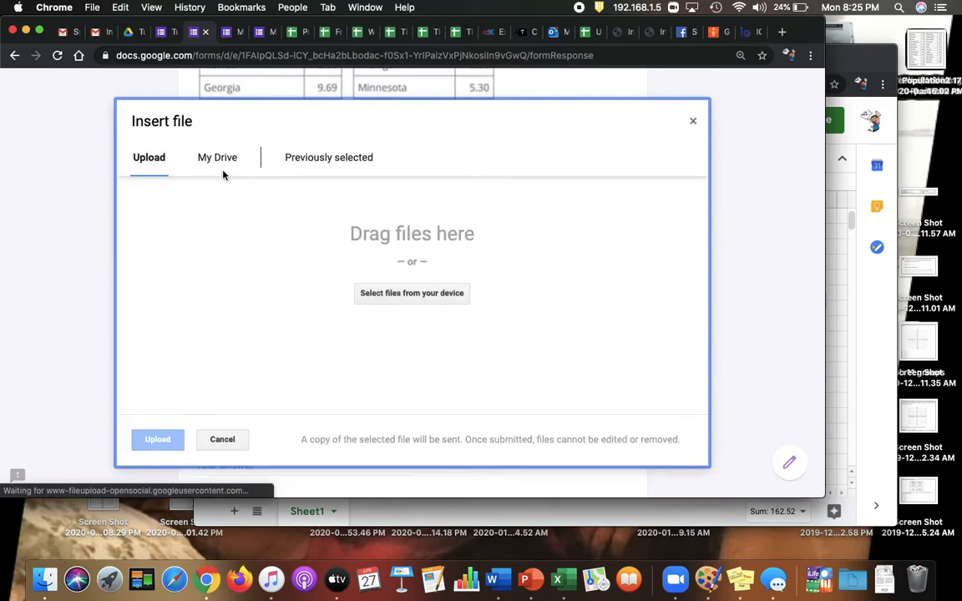
pyautogui.click(204, 161)
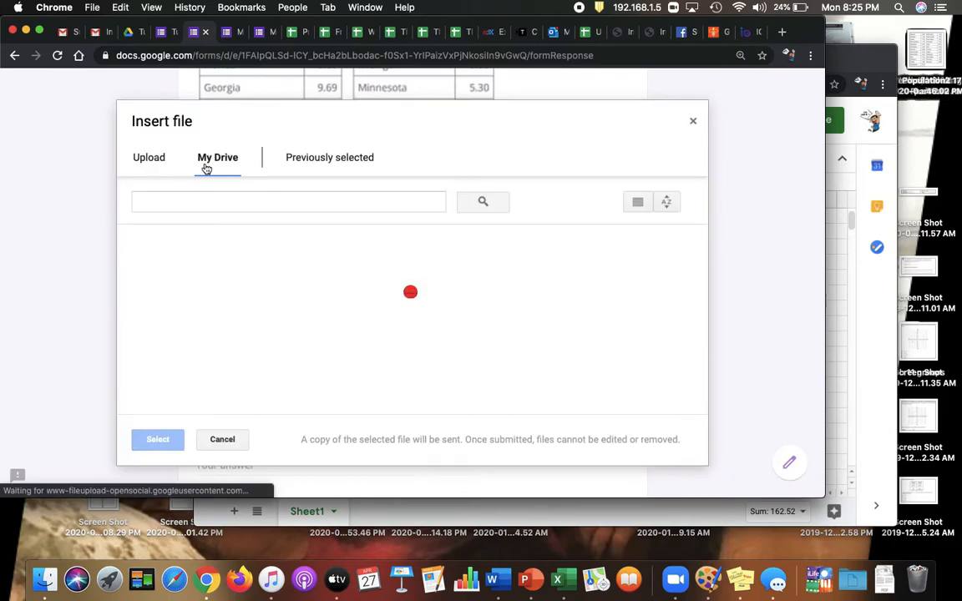
pyautogui.click(205, 200)
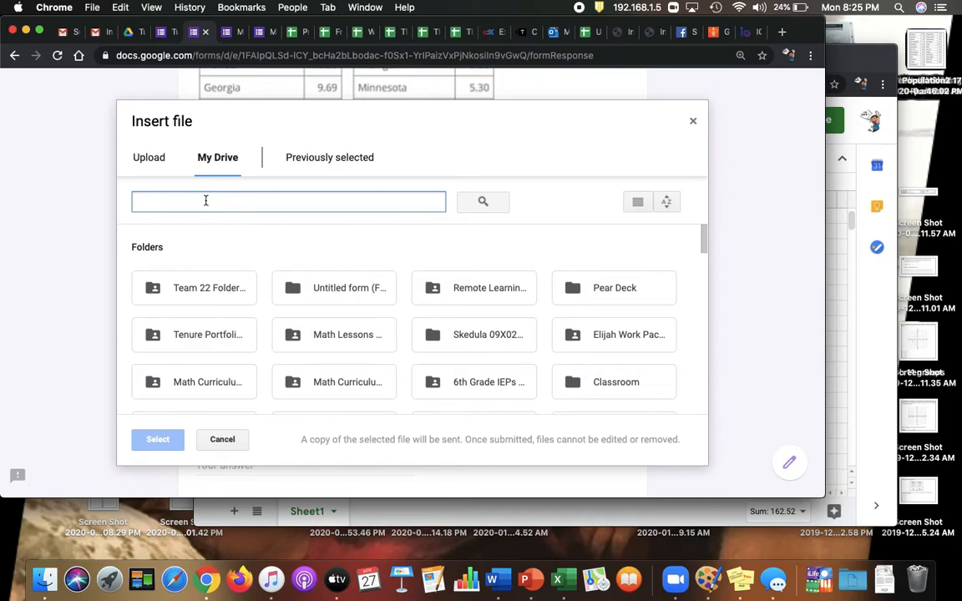
pyautogui.click(840, 254)
pyautogui.click(177, 202)
pyautogui.write('state')
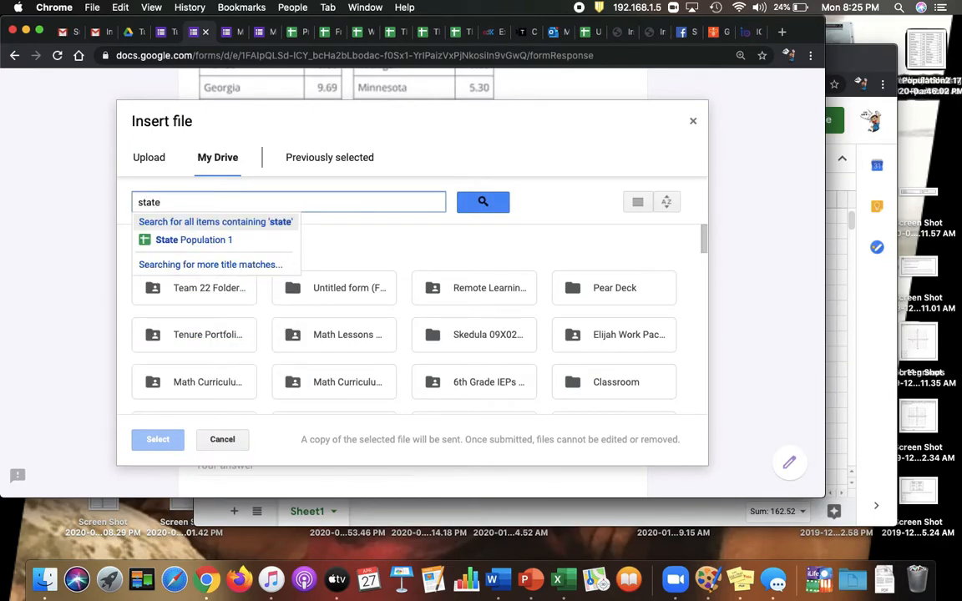
pyautogui.click(185, 240)
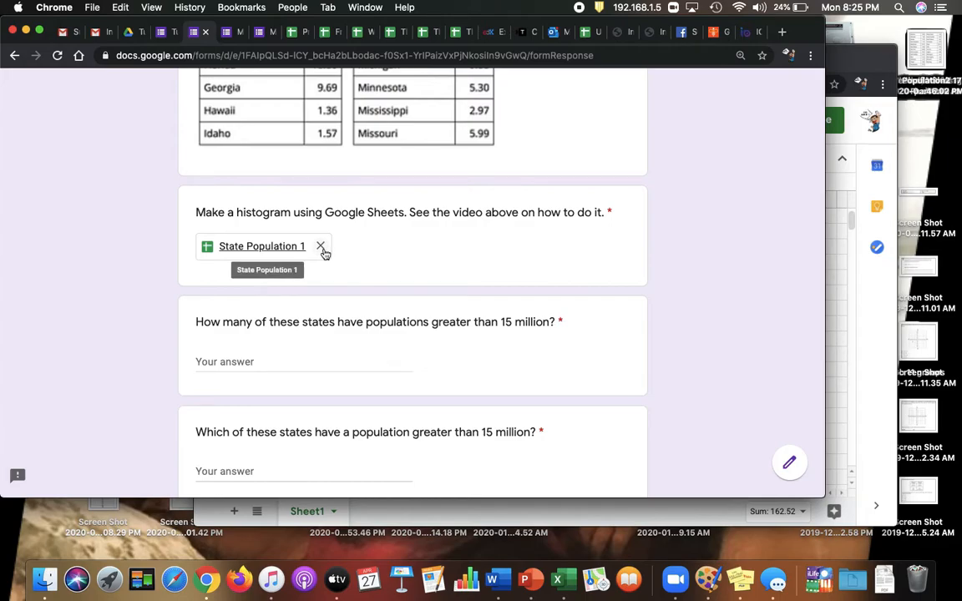
# Remove the attached State Population 1 file from the histogram question.
pyautogui.click(321, 247)
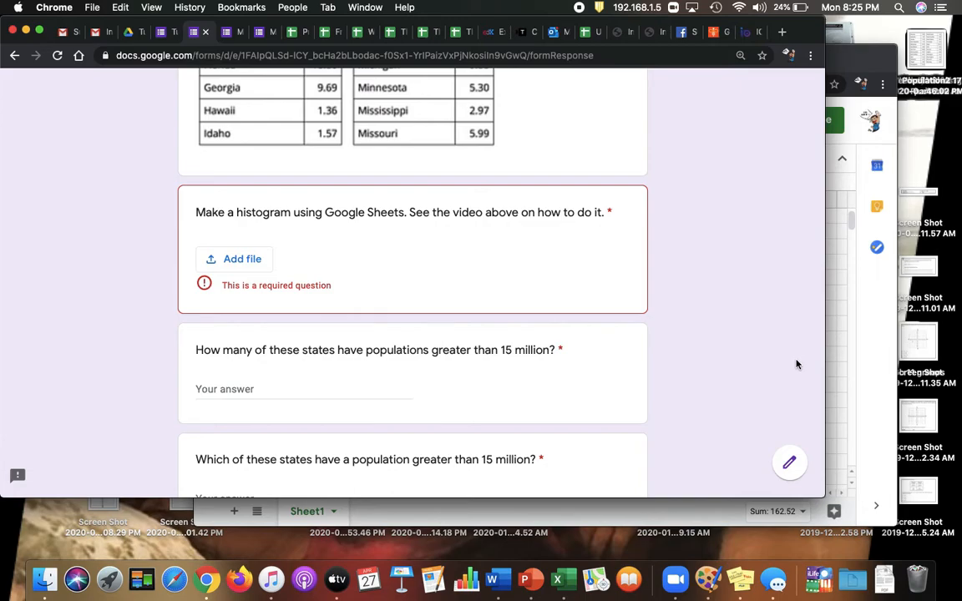
# Consult the histogram and answer 2 to how many states have populations greater than 15 million.
pyautogui.click(830, 357)
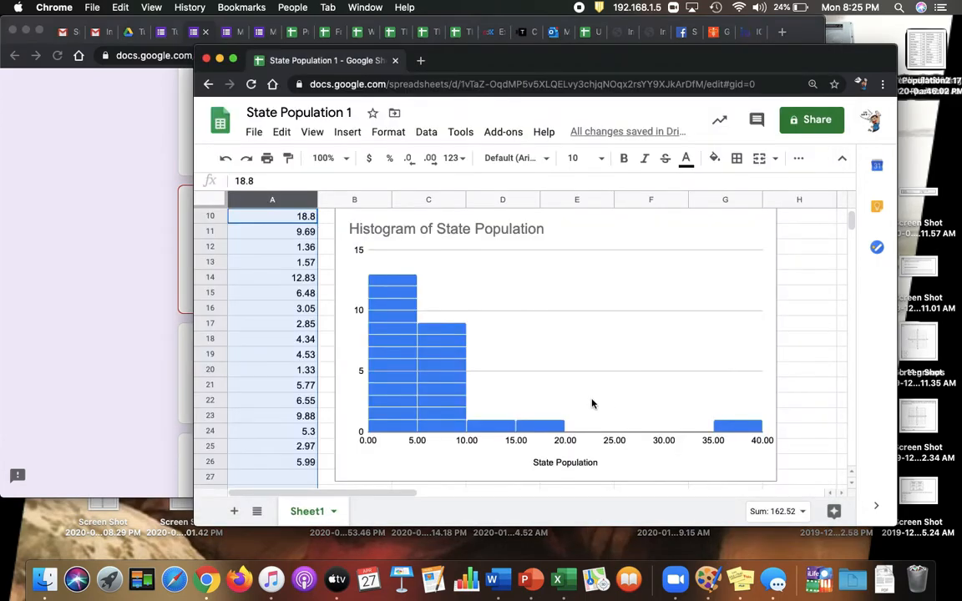
pyautogui.click(119, 321)
pyautogui.click(270, 389)
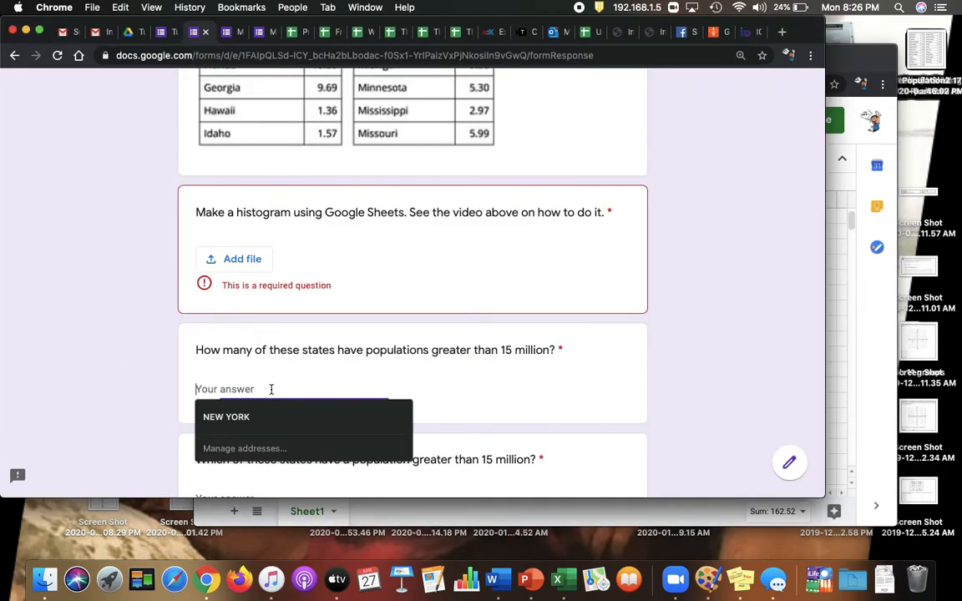
pyautogui.write('2')
# Using the form's population table, answer "California and Florida" to which states have a population greater than 15 million.
pyautogui.scroll(-1, 271, 389)
pyautogui.scroll(-3, 277, 346)
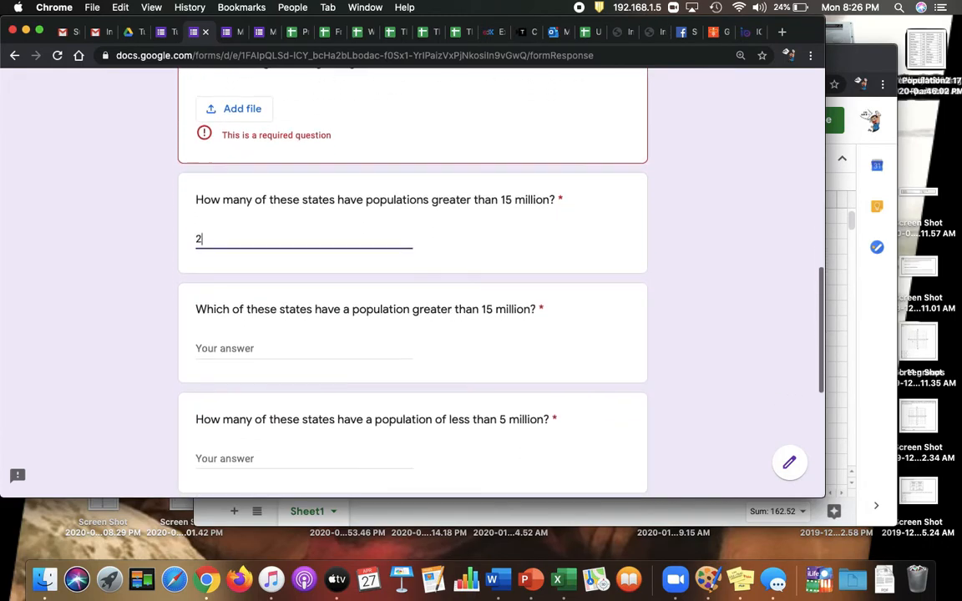
pyautogui.click(277, 345)
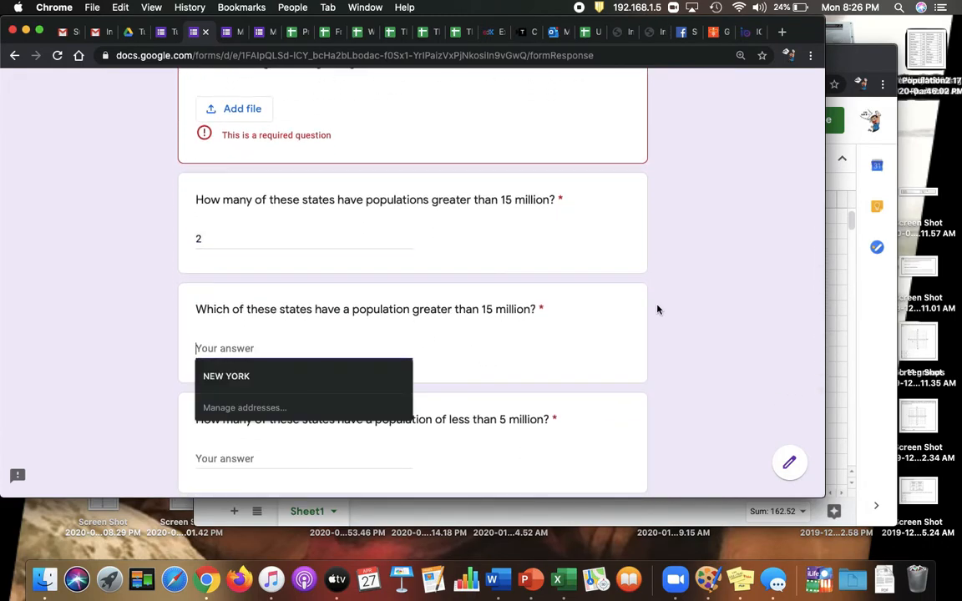
pyautogui.scroll(10, 657, 310)
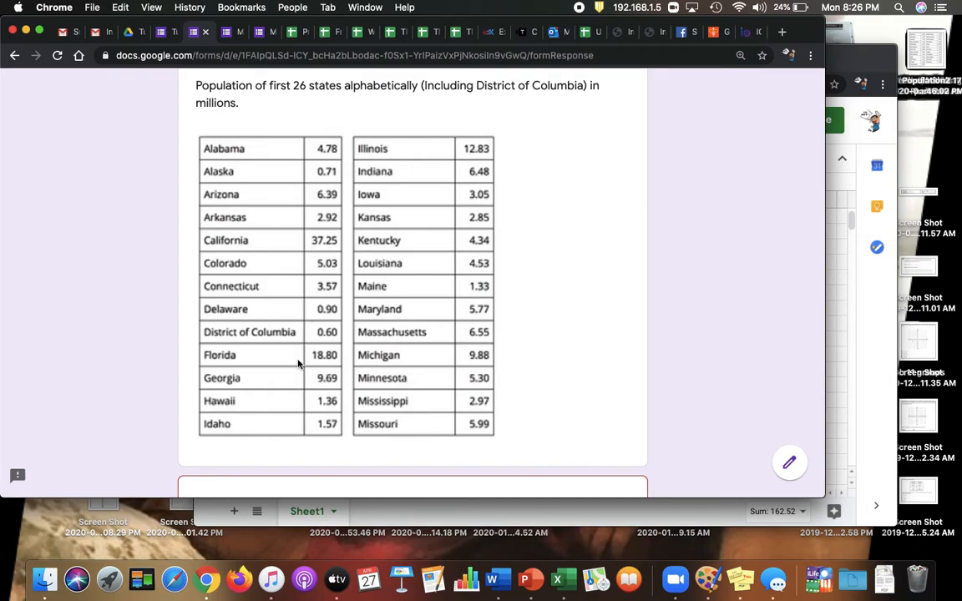
pyautogui.scroll(-10, 313, 348)
pyautogui.write('California and')
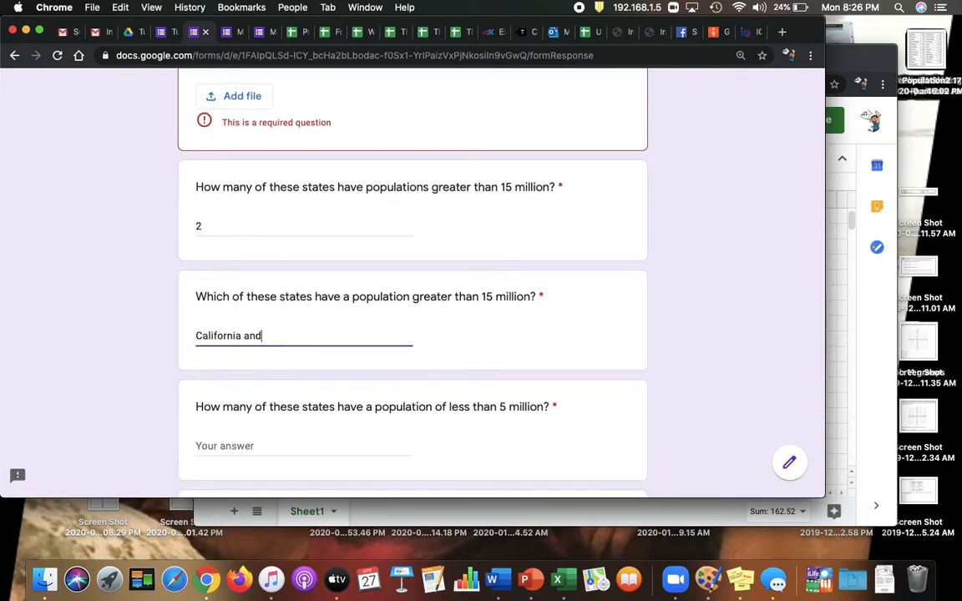
pyautogui.write(' Florida')
# Consult the histogram and answer 13 to how many states have a population of less than 5 million.
pyautogui.scroll(-2, 248, 294)
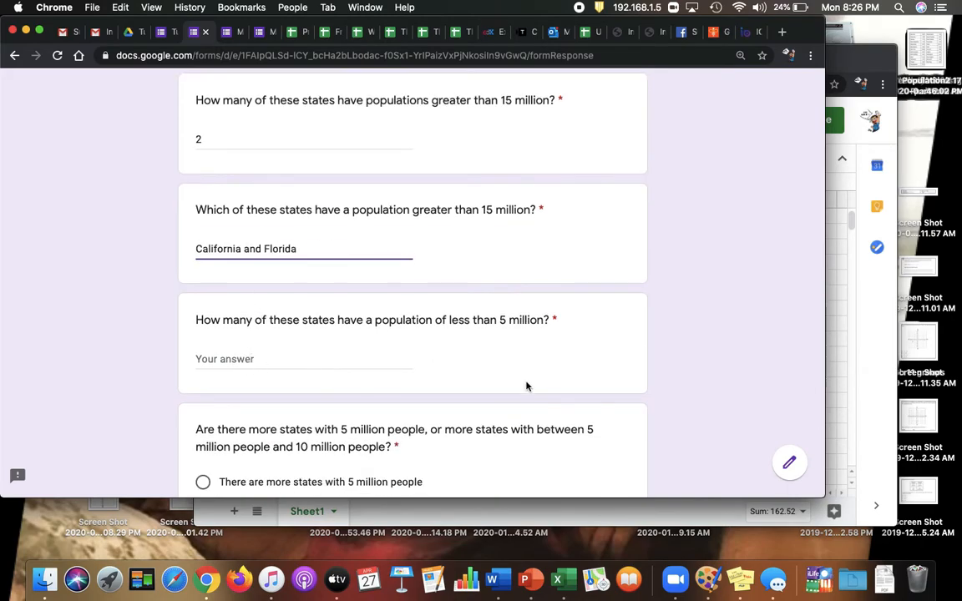
pyautogui.click(841, 368)
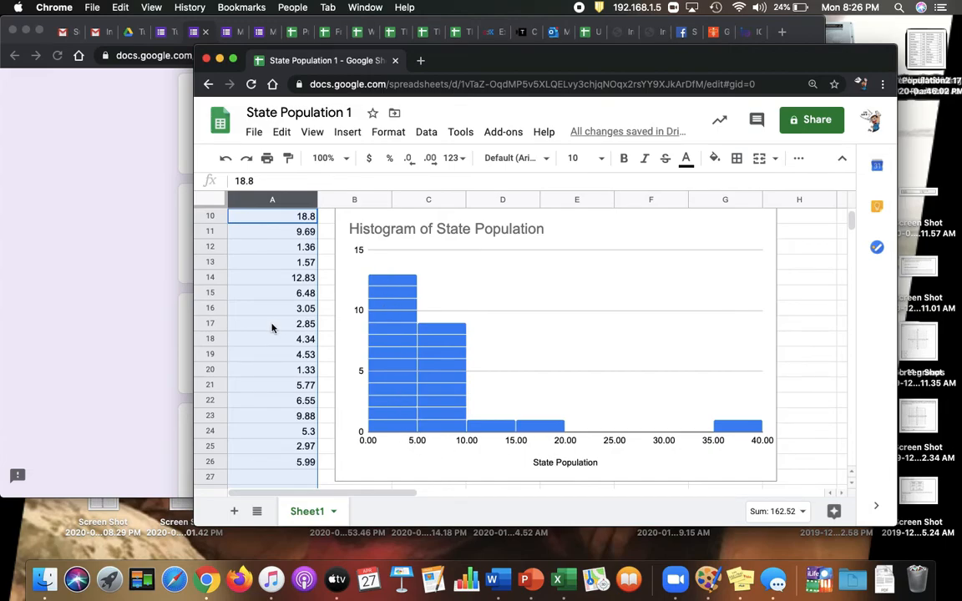
pyautogui.click(136, 300)
pyautogui.click(280, 356)
pyautogui.write('13')
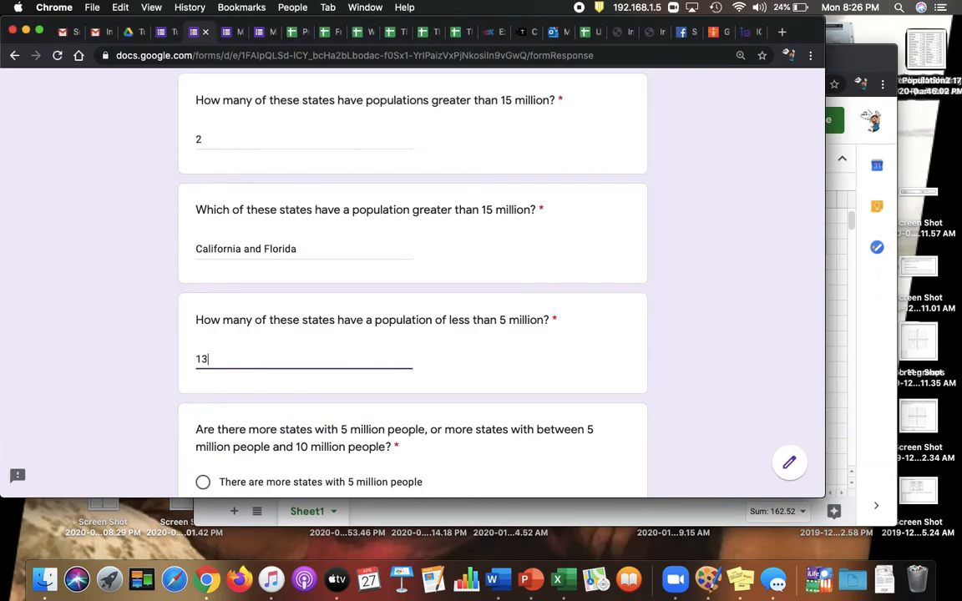
# Check the histogram and choose "There are more states with 5 million people" for the population comparison question.
pyautogui.scroll(-1, 273, 341)
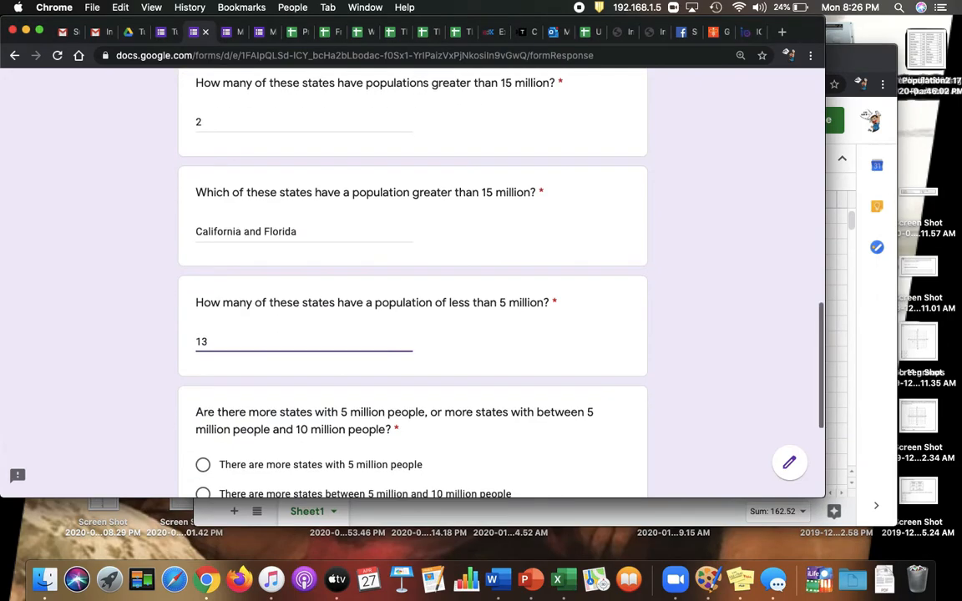
pyautogui.scroll(-4, 275, 318)
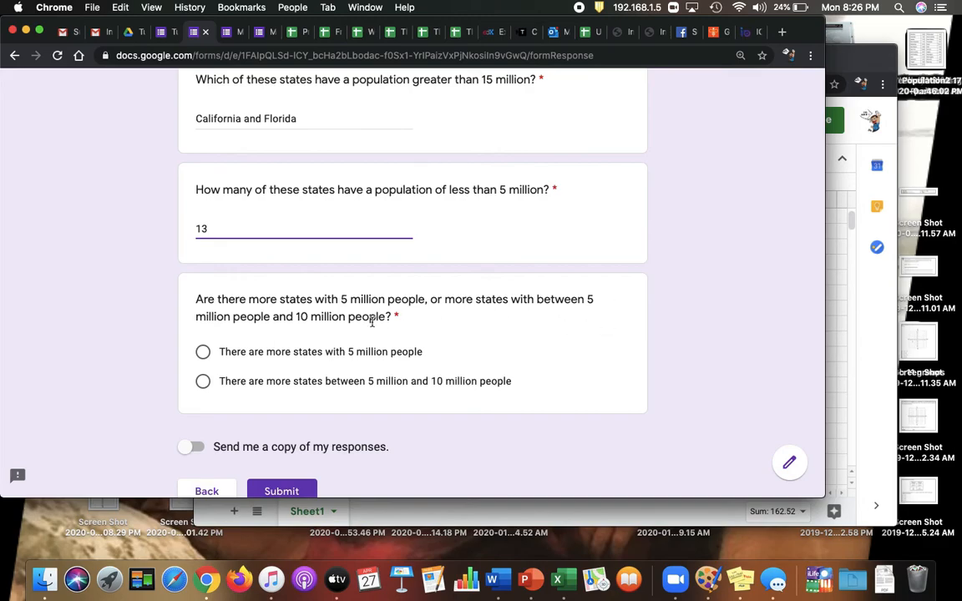
pyautogui.scroll(-2, 351, 322)
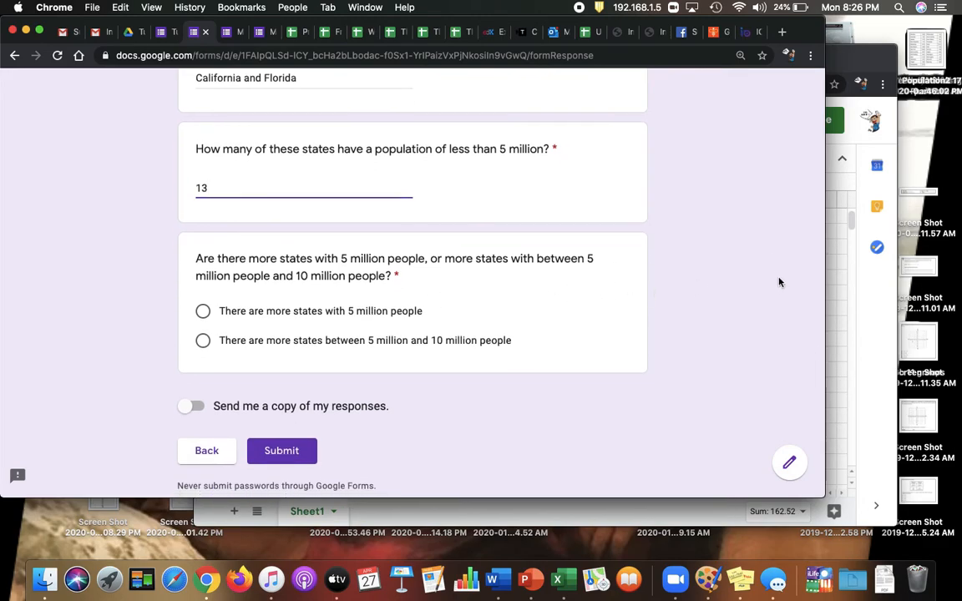
pyautogui.click(835, 317)
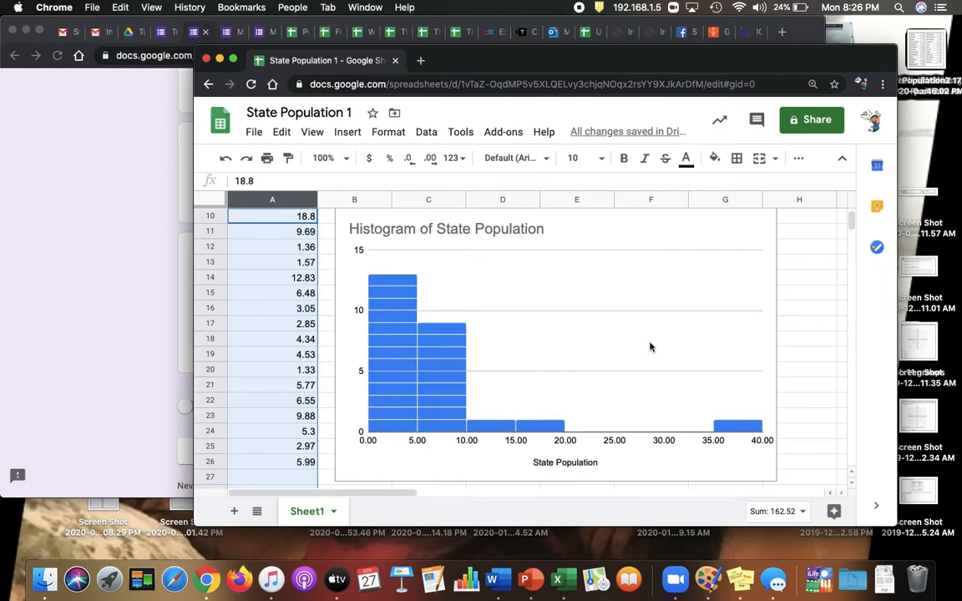
pyautogui.click(125, 317)
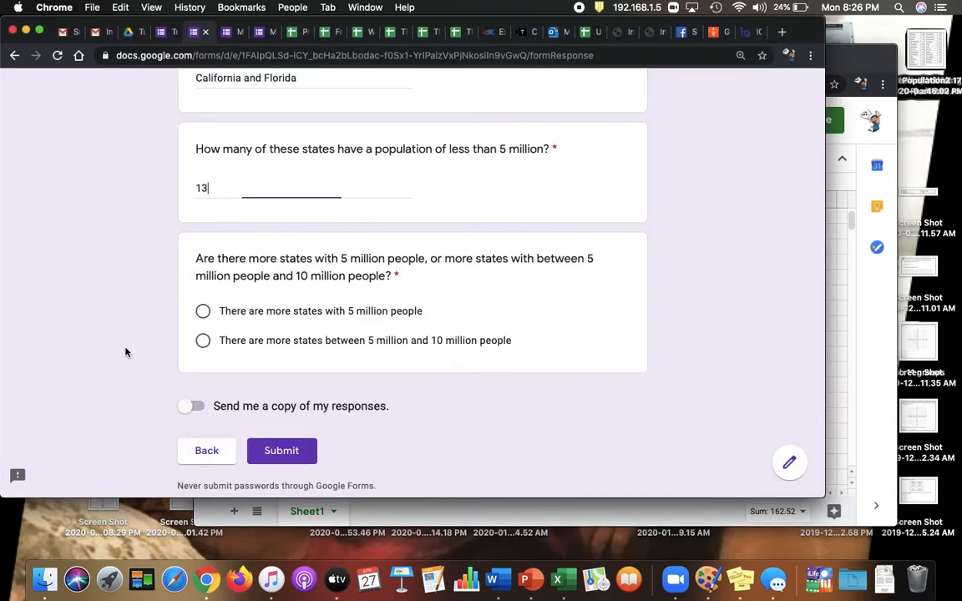
pyautogui.click(202, 310)
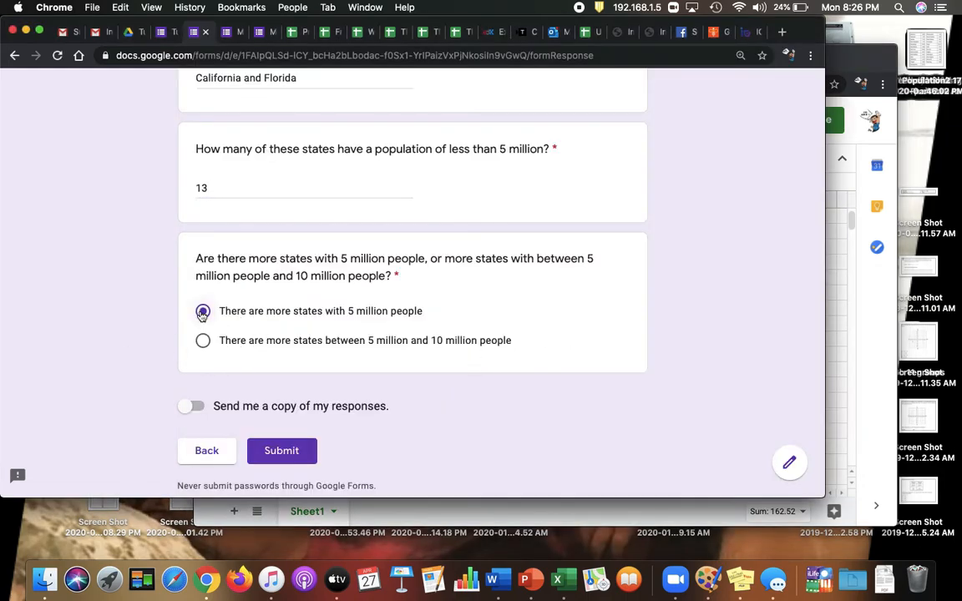
pyautogui.scroll(5, 142, 330)
pyautogui.scroll(10, 137, 331)
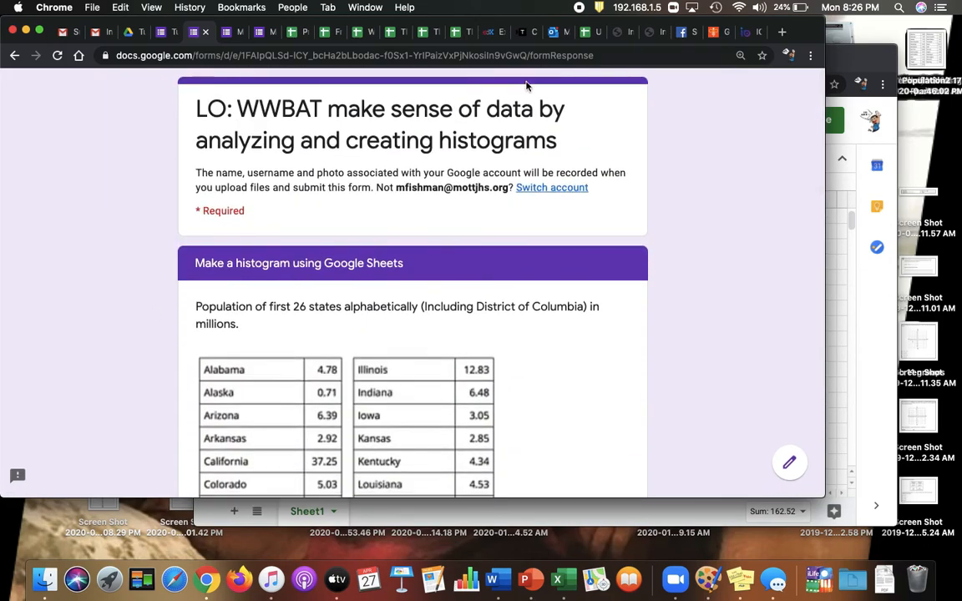